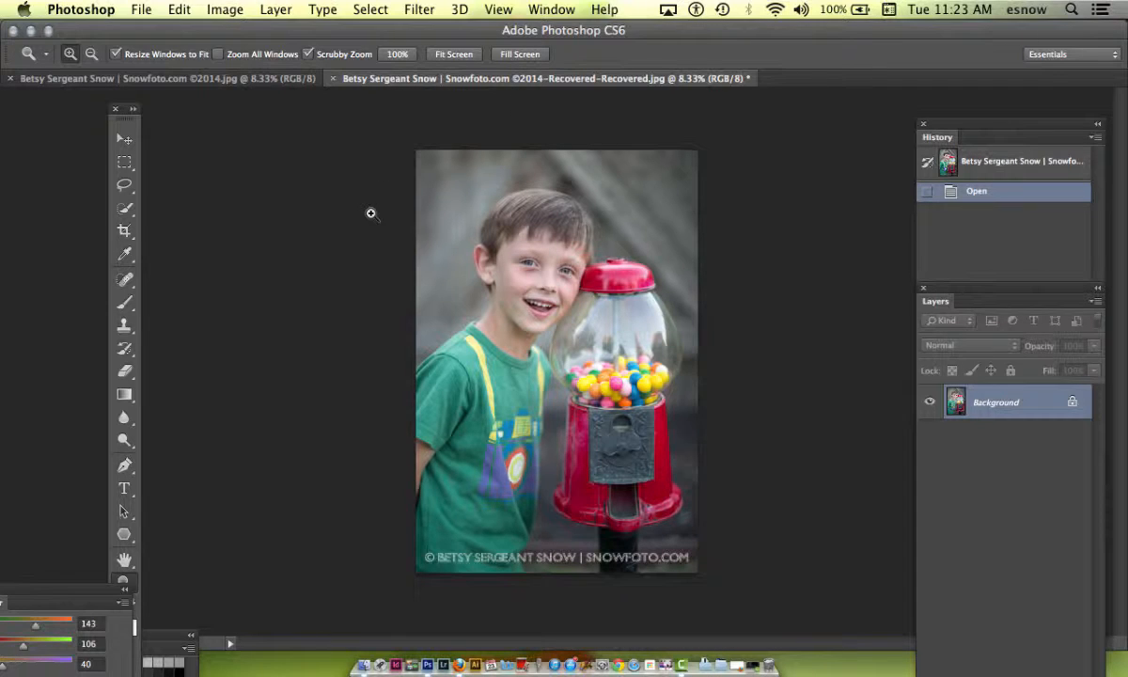
Switch to the Move tool, detach the History panel from the Layers panel, and bring the Layers panel in front.
click(129, 142)
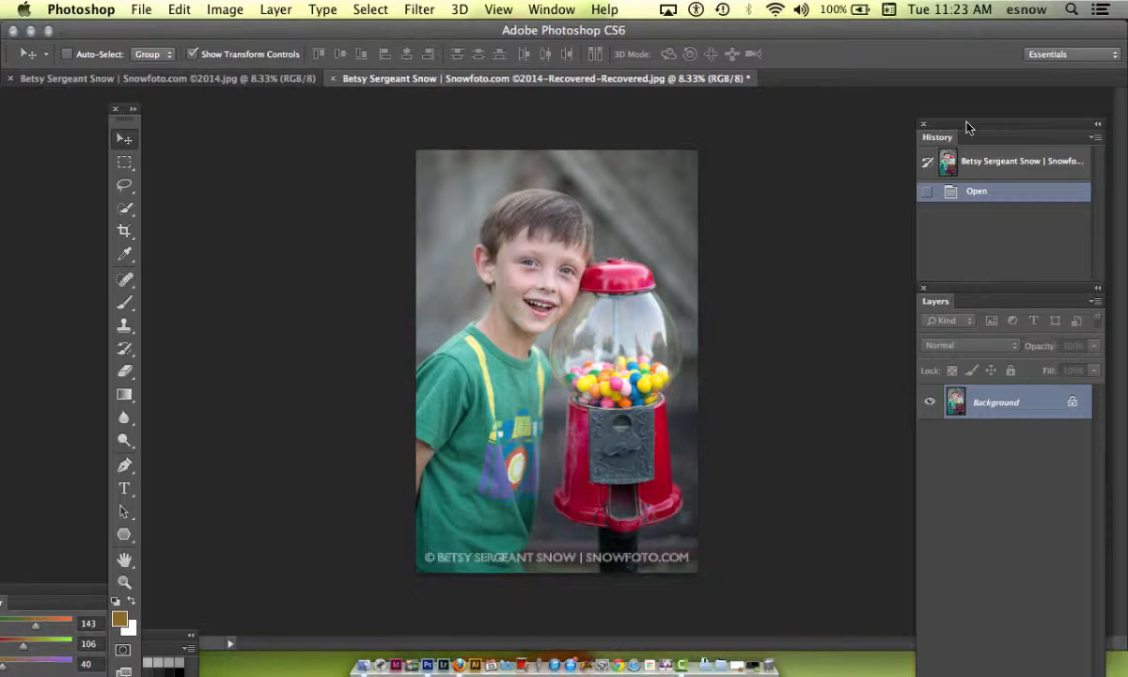
drag(969, 127, 824, 58)
right_click(1031, 288)
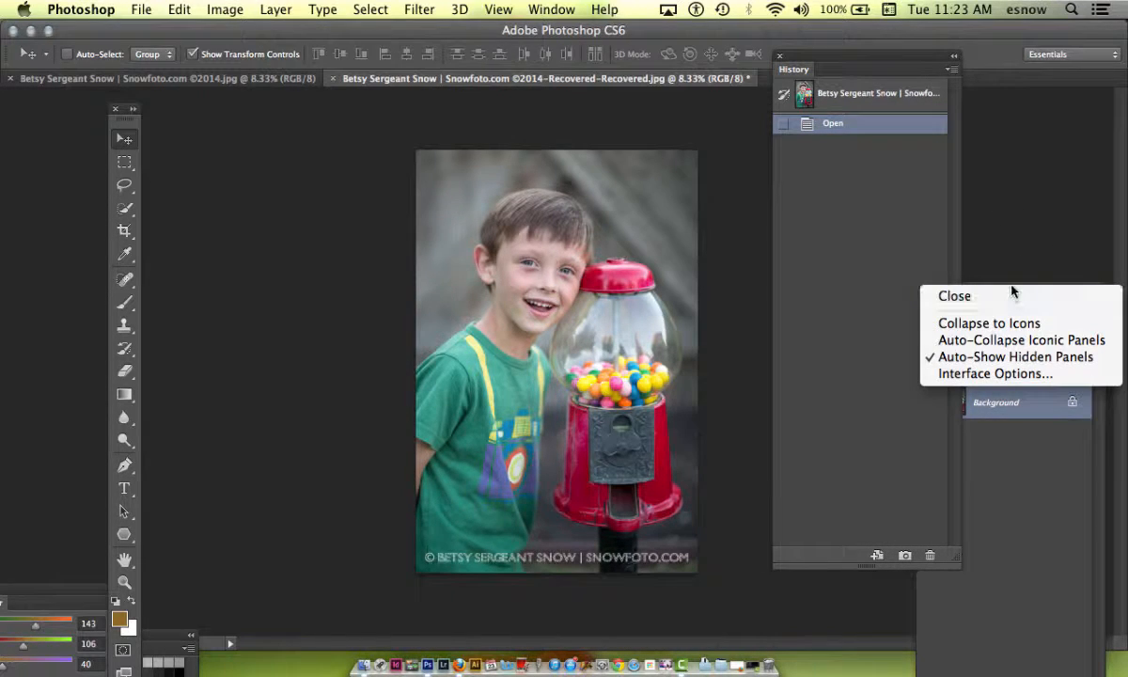
click(1046, 212)
right_click(1050, 286)
click(1004, 209)
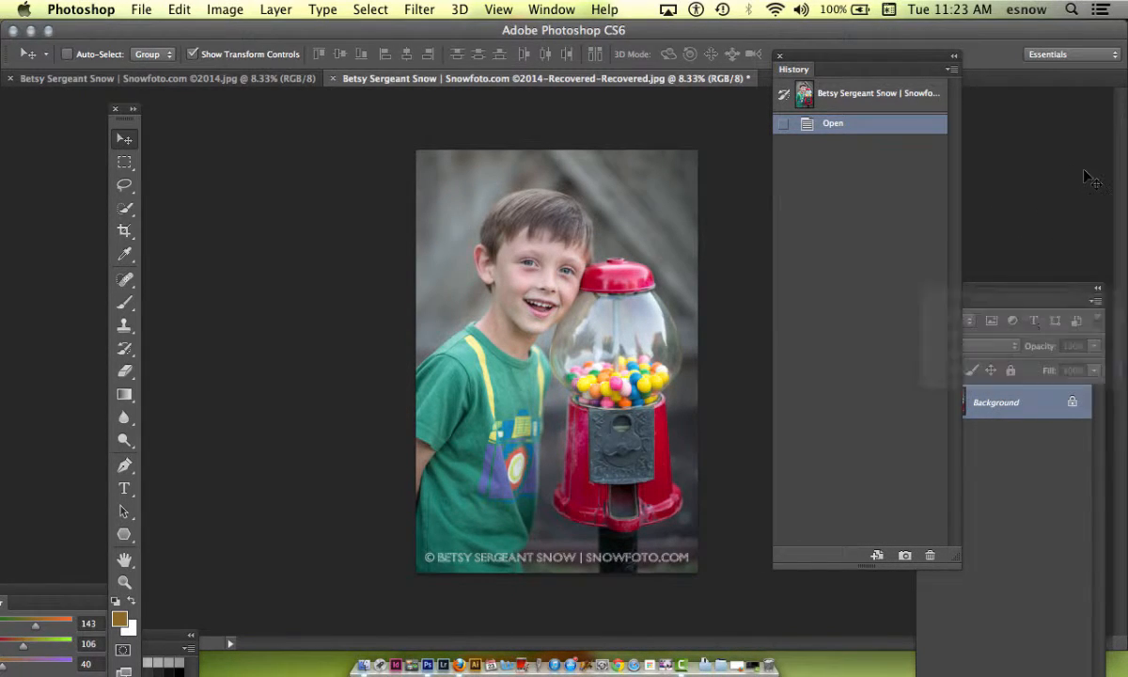
click(1070, 297)
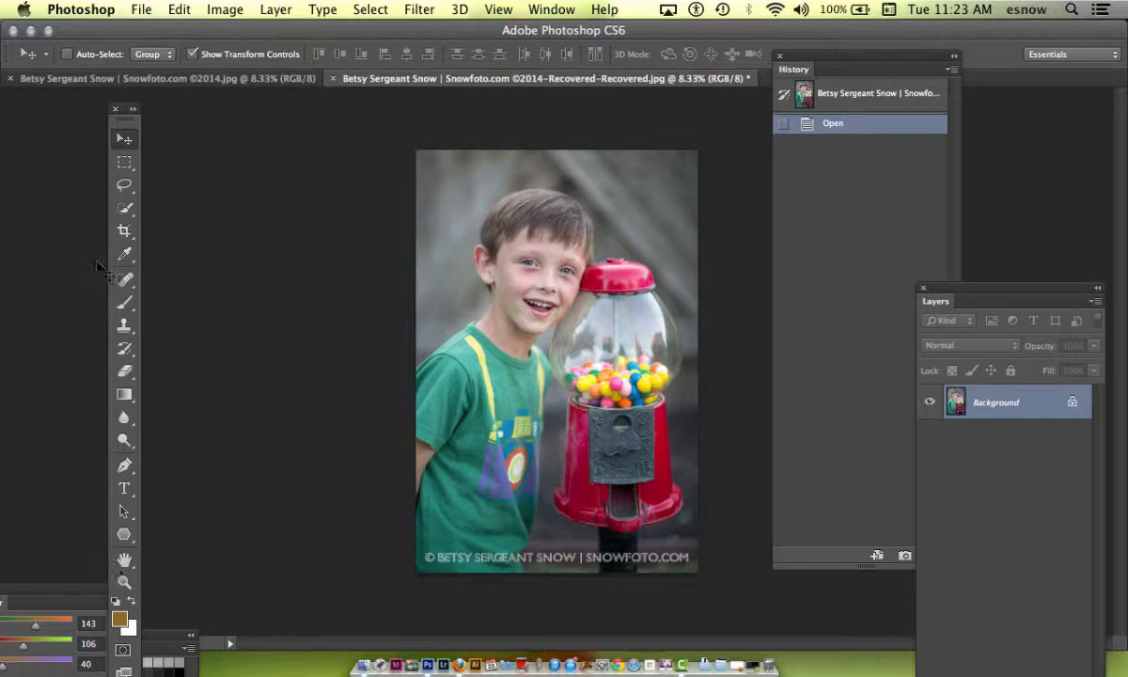
click(568, 10)
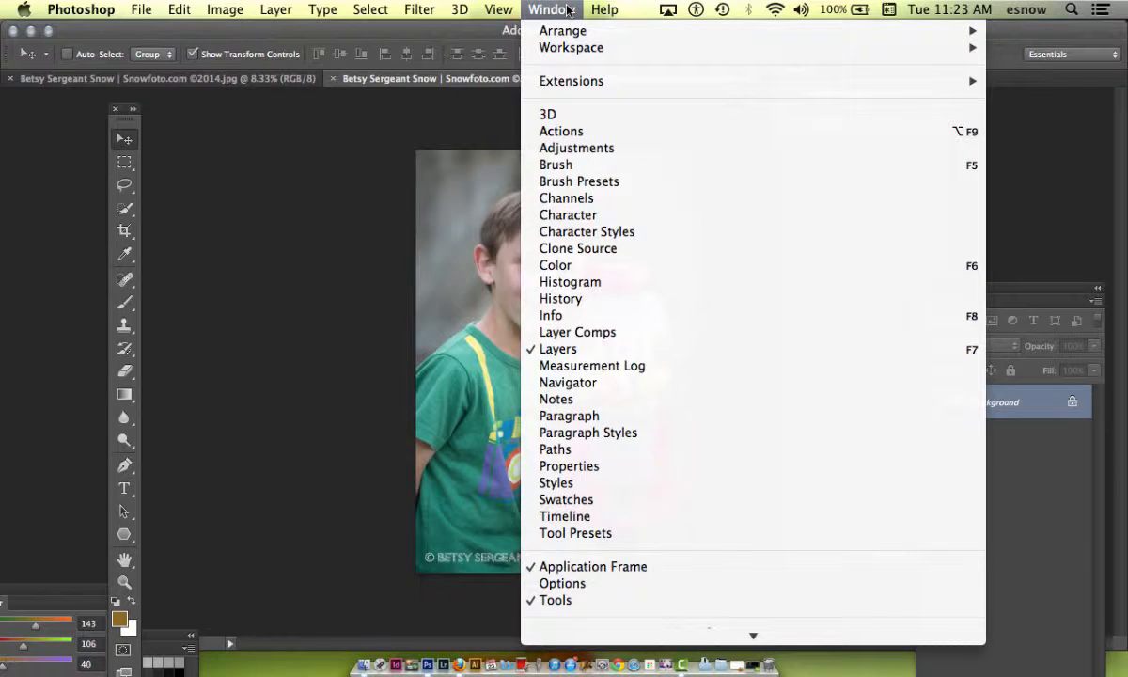
click(260, 319)
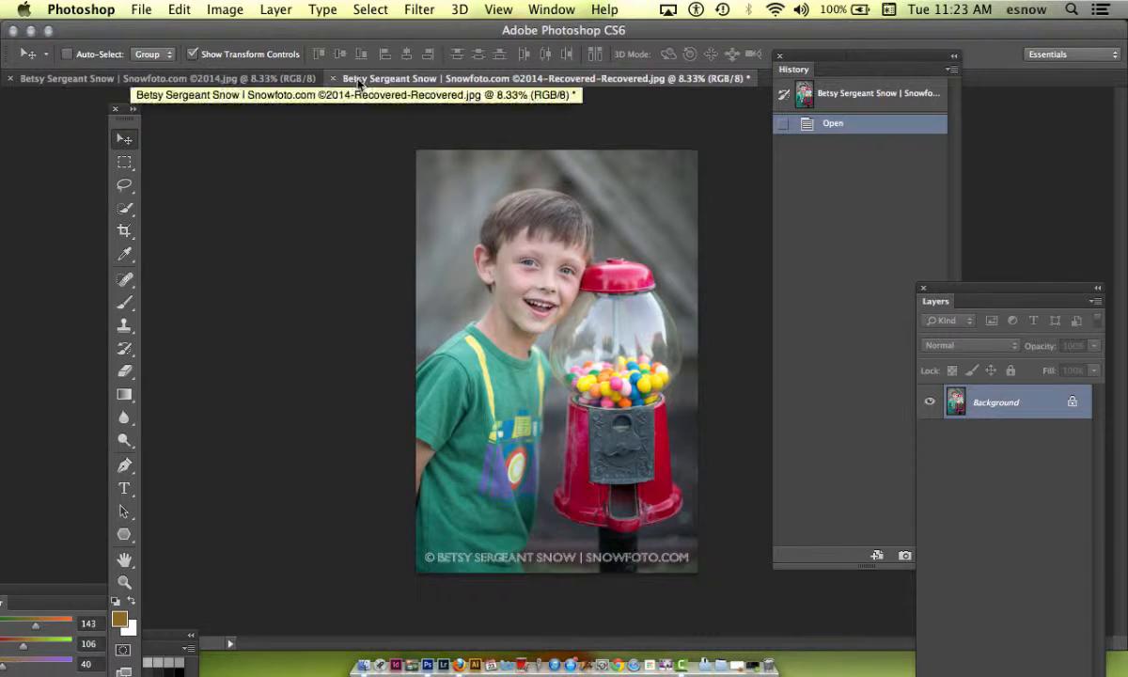
Examine the Levels histogram of the boy and gumball machine photo, closing the adjustment without applying changes.
click(232, 11)
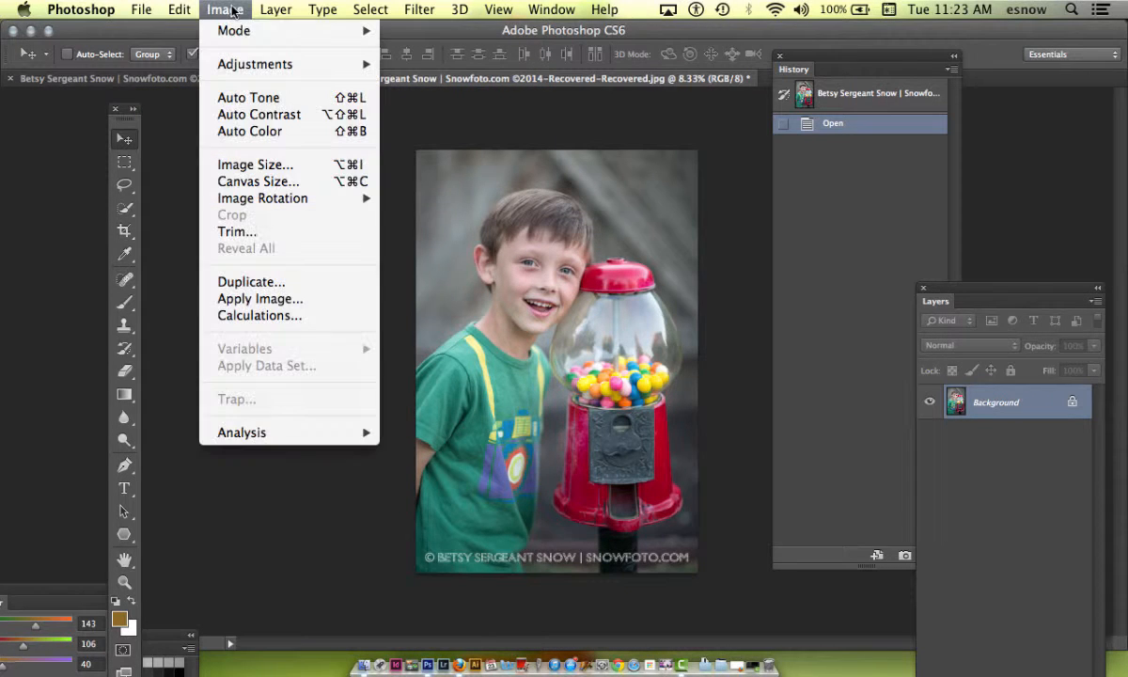
mouse_move(243, 64)
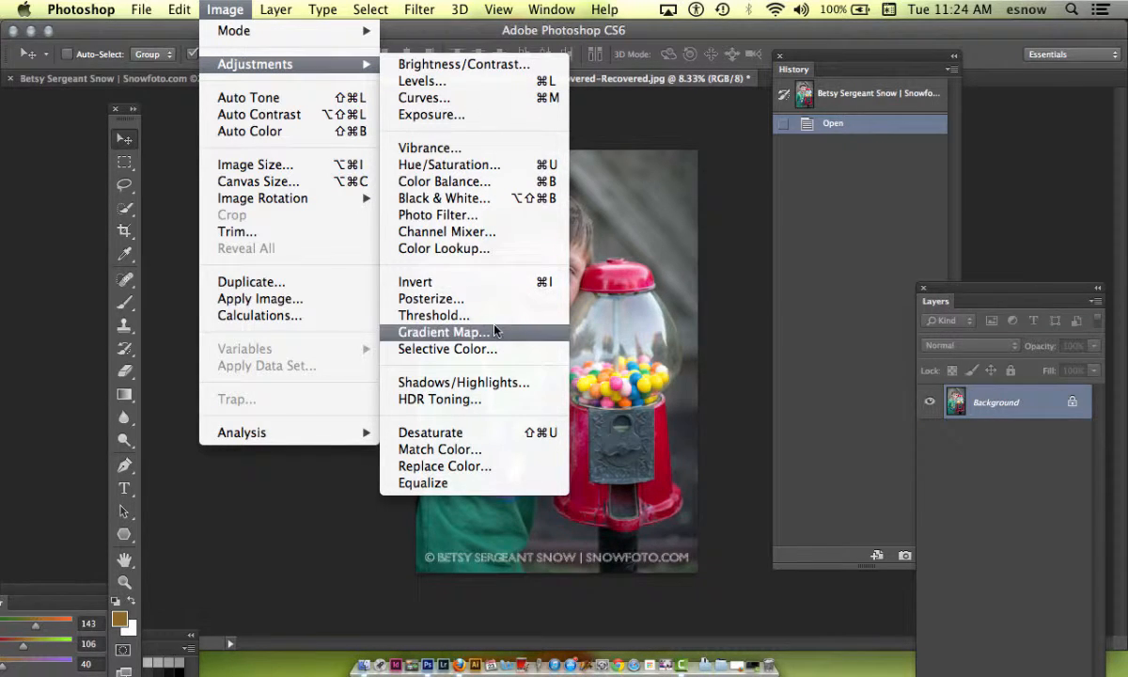
click(482, 85)
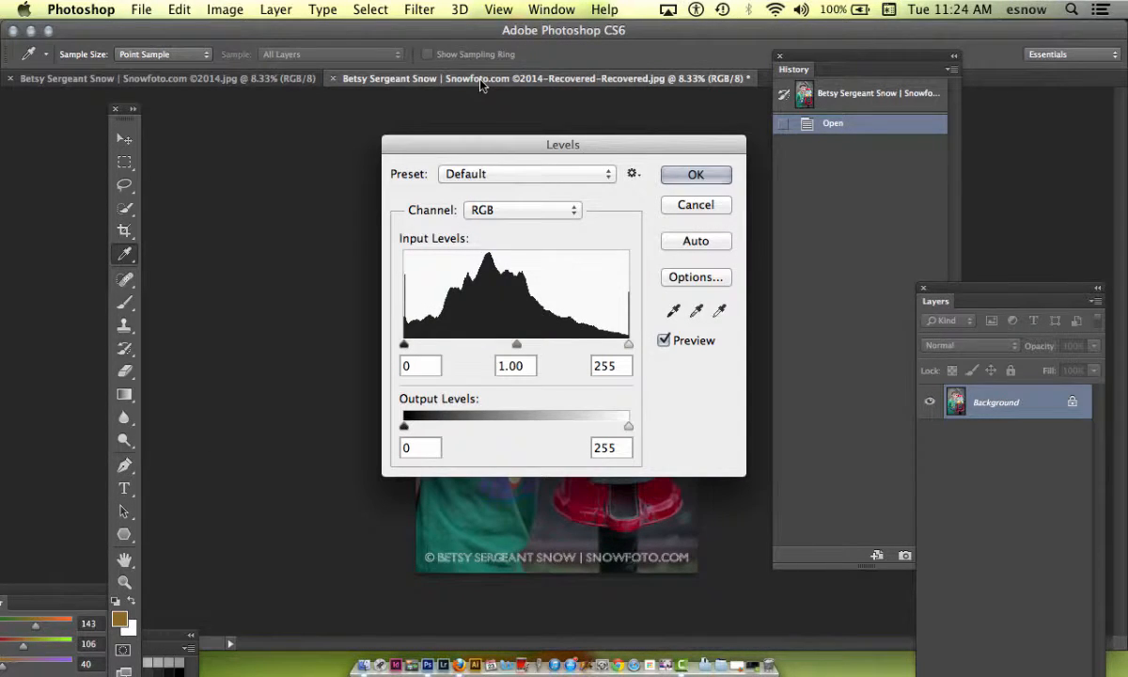
drag(512, 142, 217, 129)
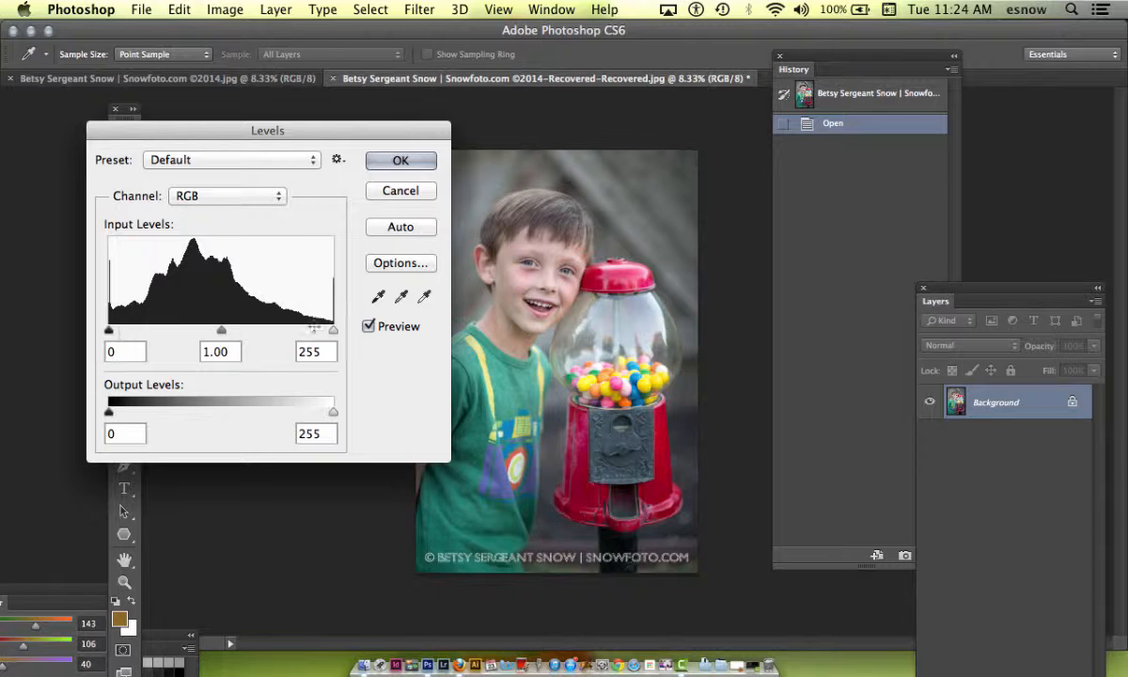
click(398, 191)
Open the recent raw file C06B3562.CR2 from Camera Raw with its settings as shot.
click(141, 10)
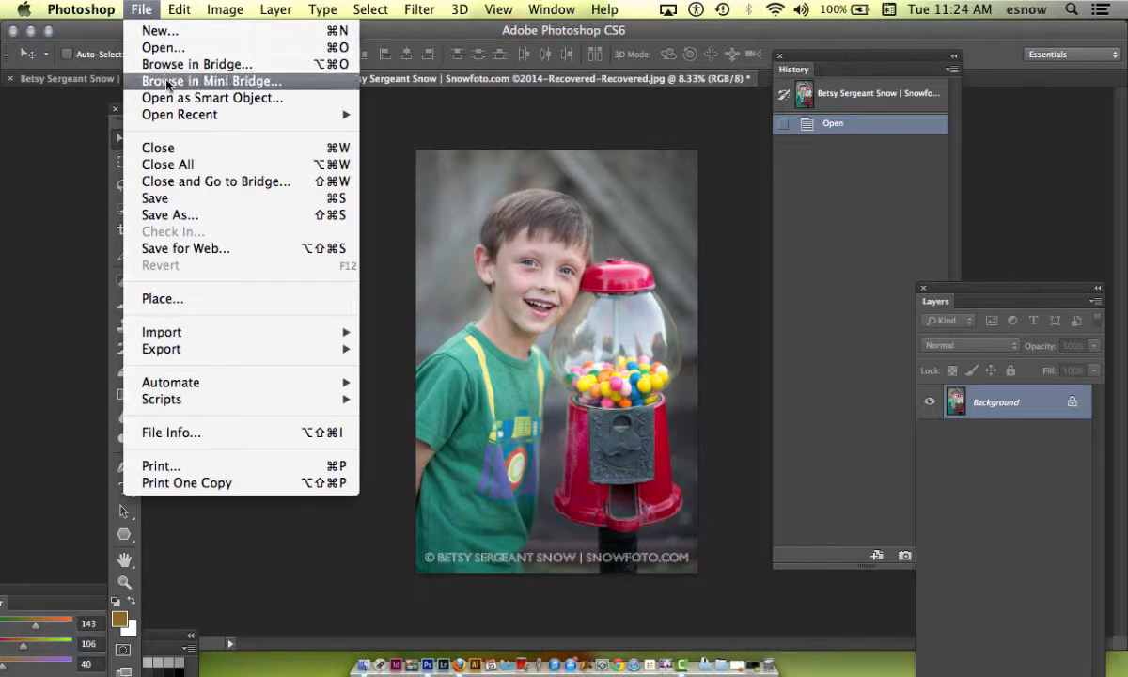
mouse_move(180, 113)
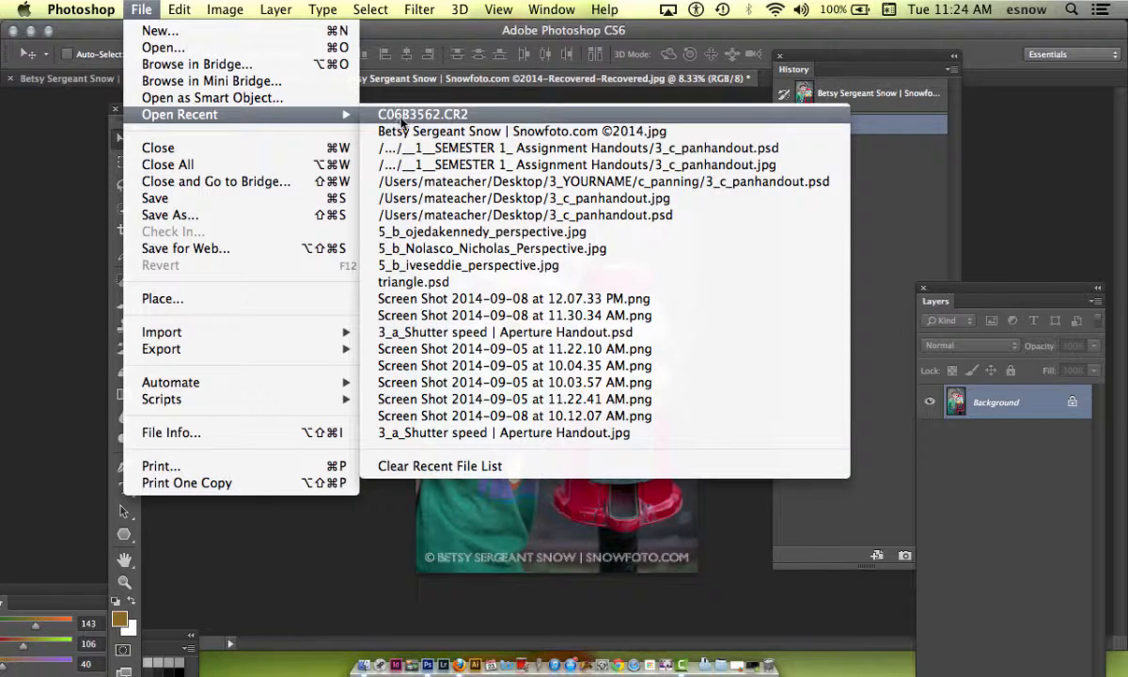
click(451, 115)
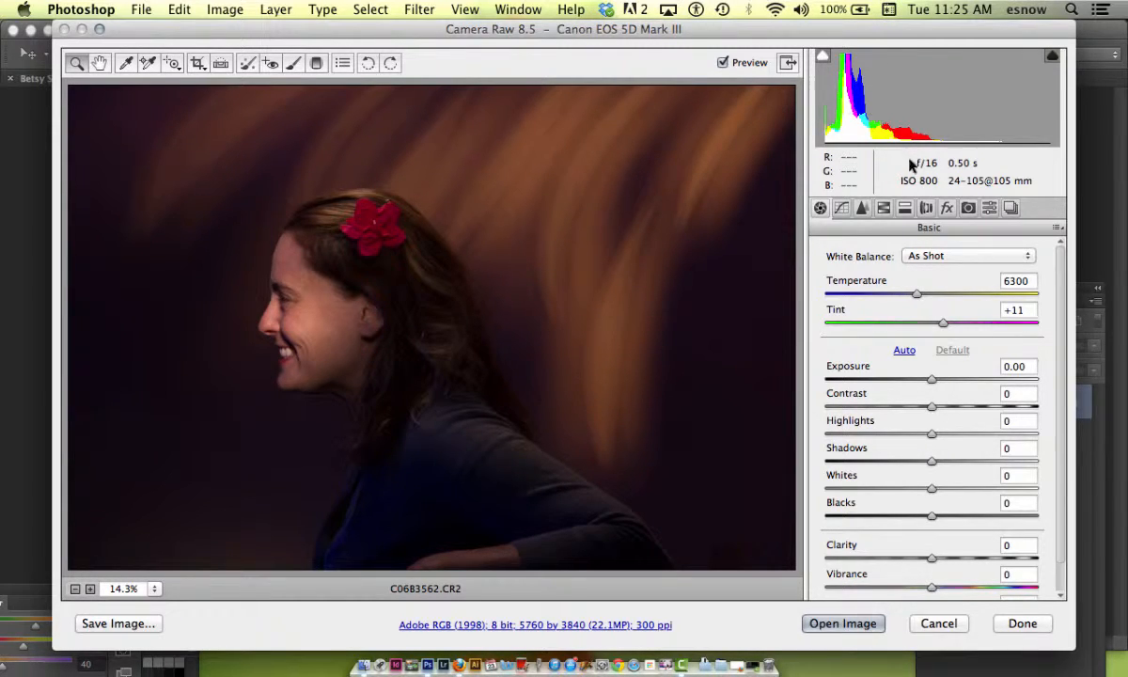
click(856, 623)
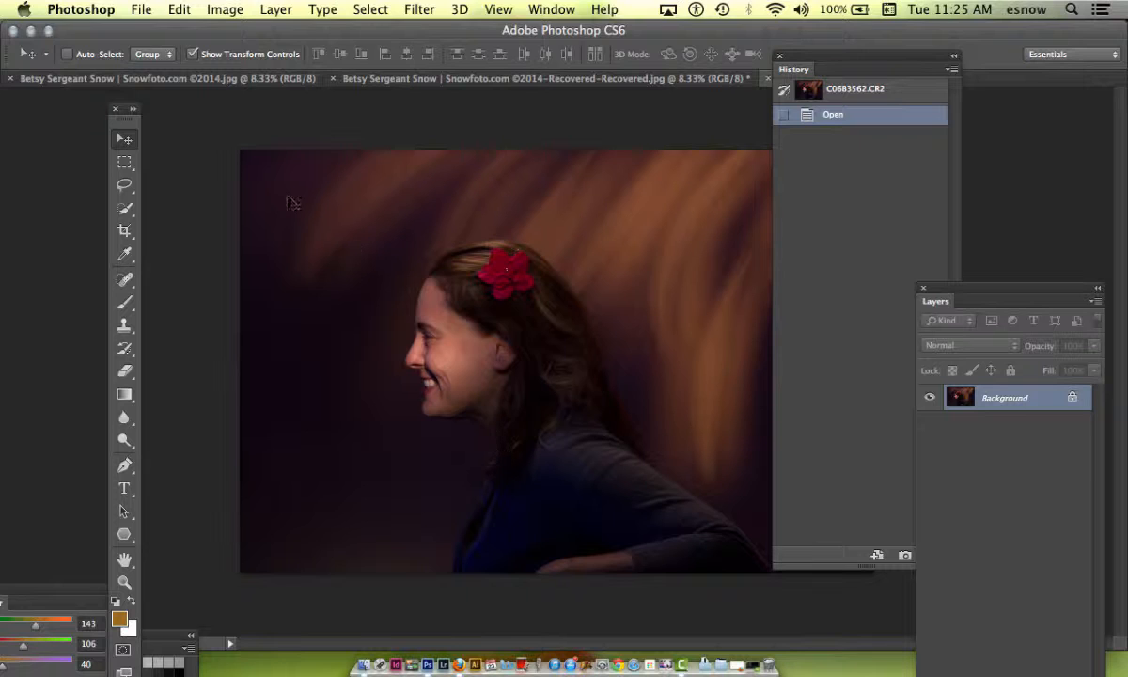
Brighten the portrait with a Levels adjustment, lowering the RGB white input level to around 192.
click(223, 11)
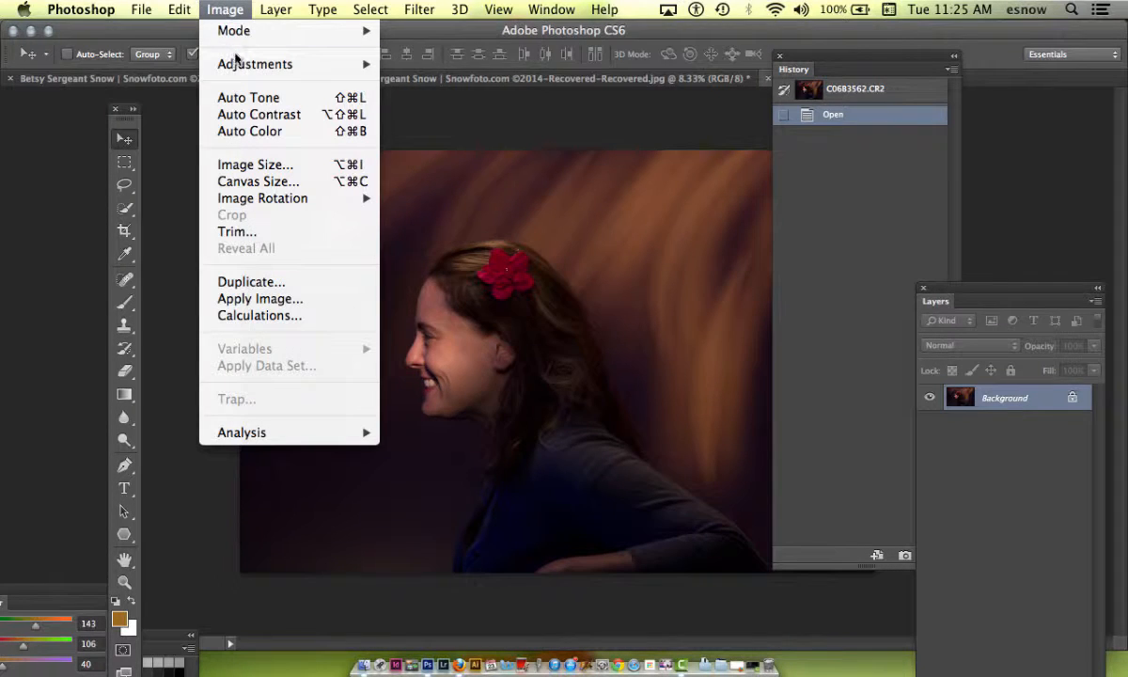
mouse_move(226, 64)
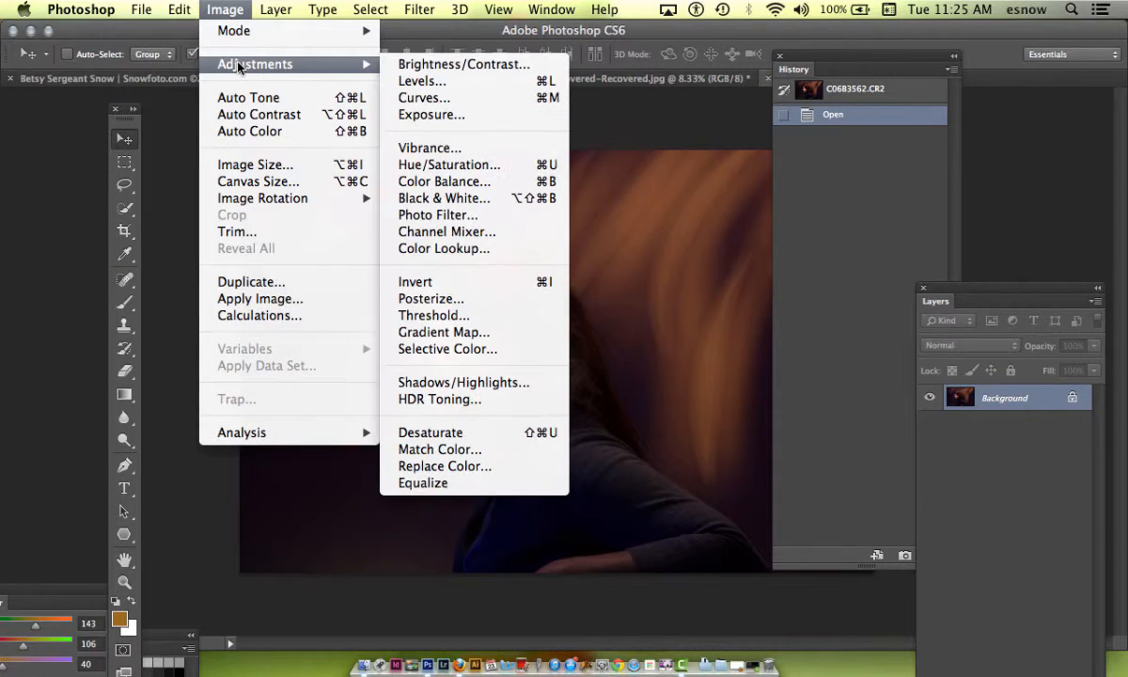
click(418, 81)
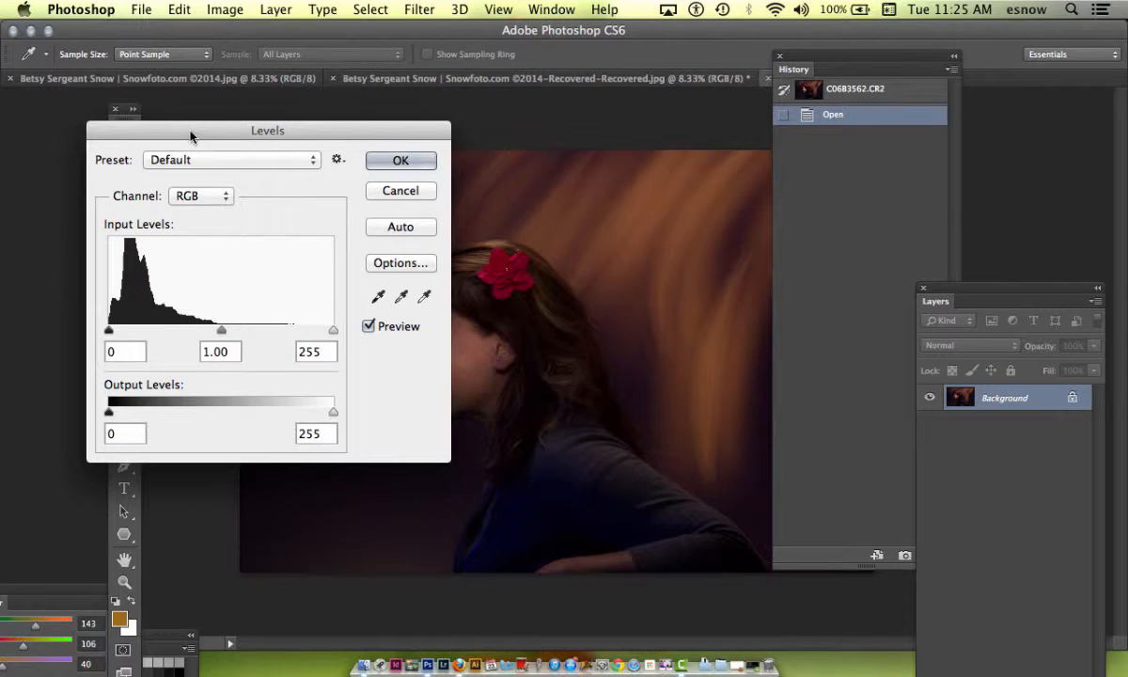
drag(191, 134, 846, 139)
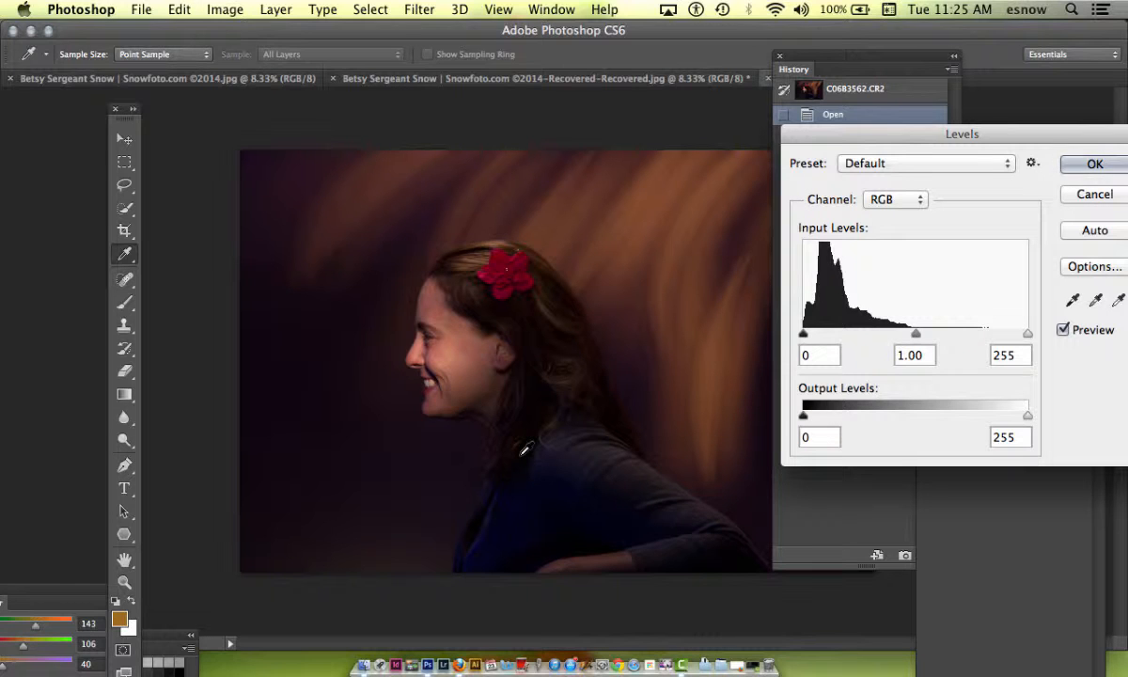
drag(914, 138, 864, 113)
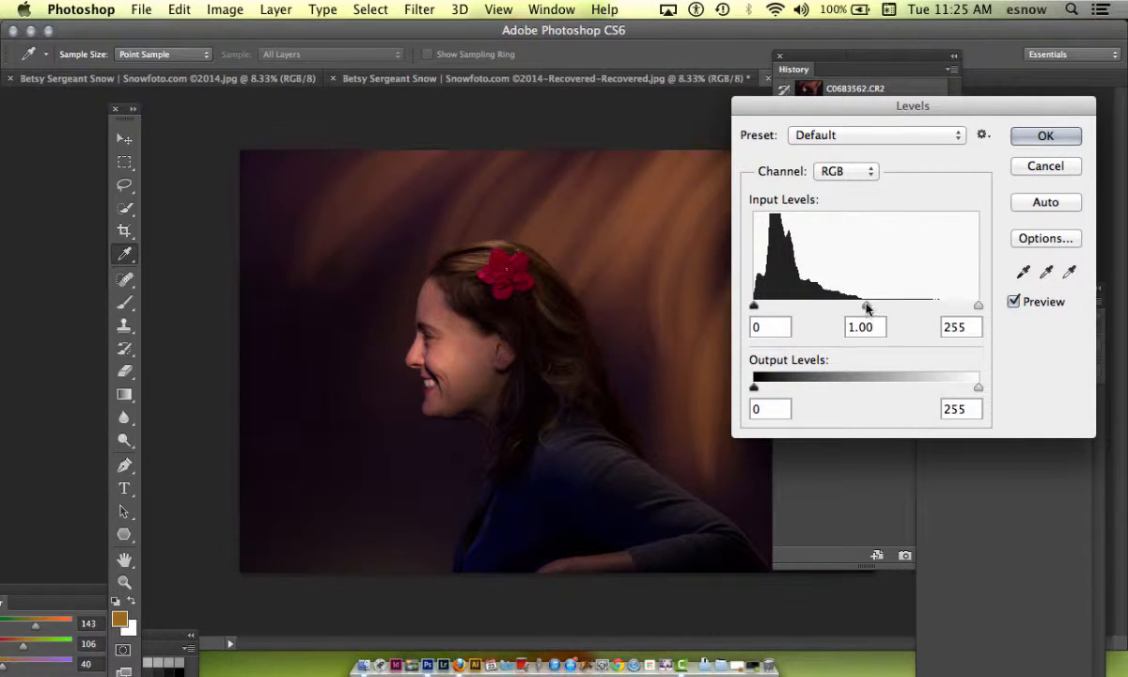
drag(981, 310, 924, 312)
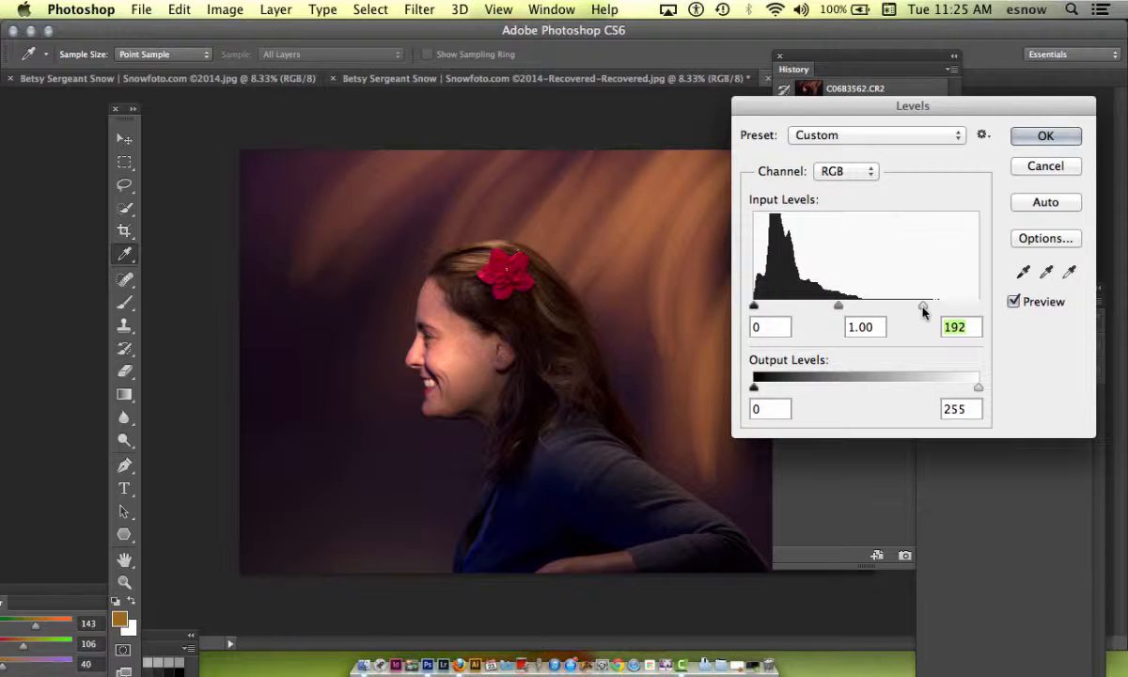
drag(922, 309, 929, 302)
click(1058, 140)
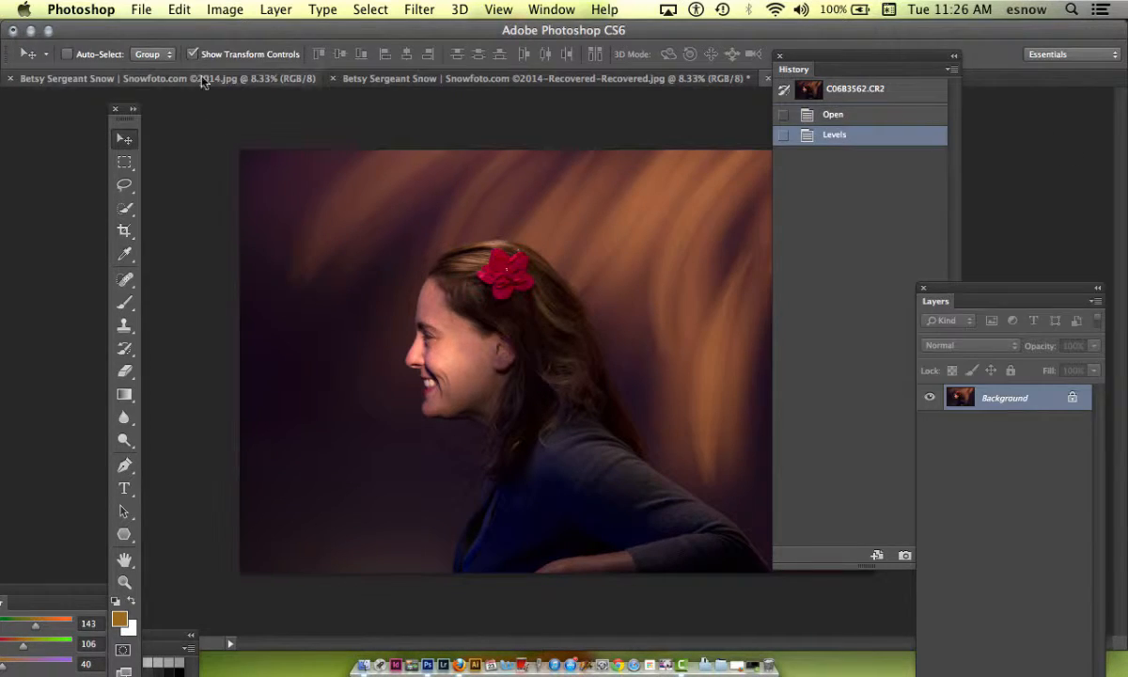
Try darkening the portrait's midtones with a Levels gamma of 0.83 and cancel the adjustment.
click(226, 9)
mouse_move(233, 64)
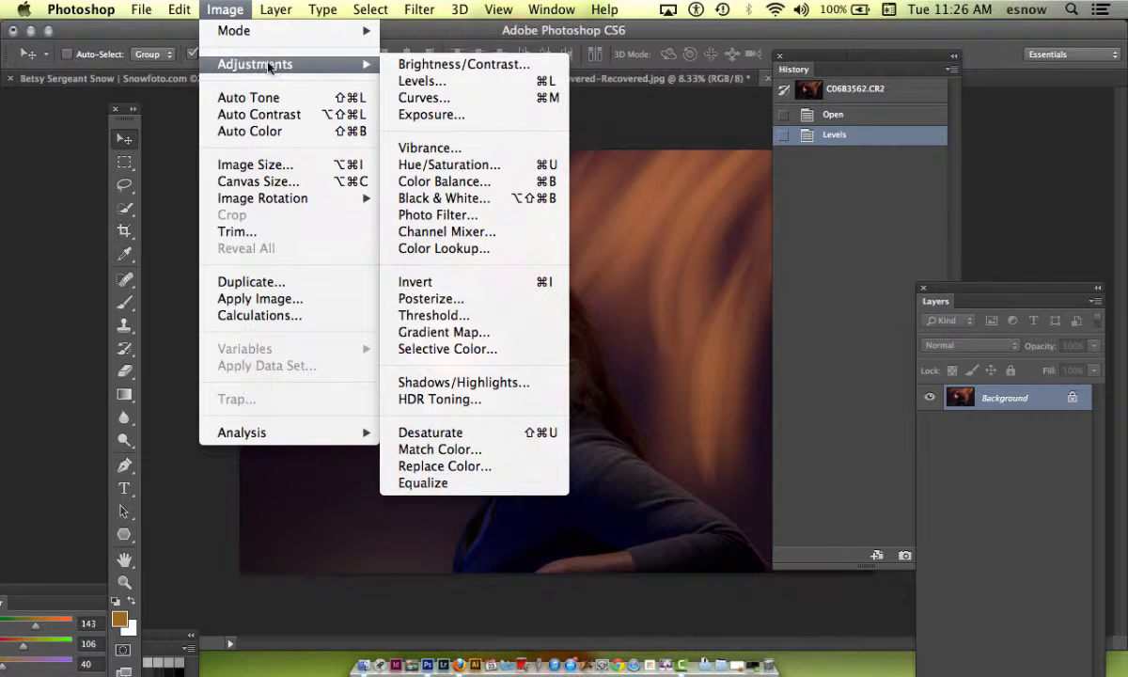
click(438, 81)
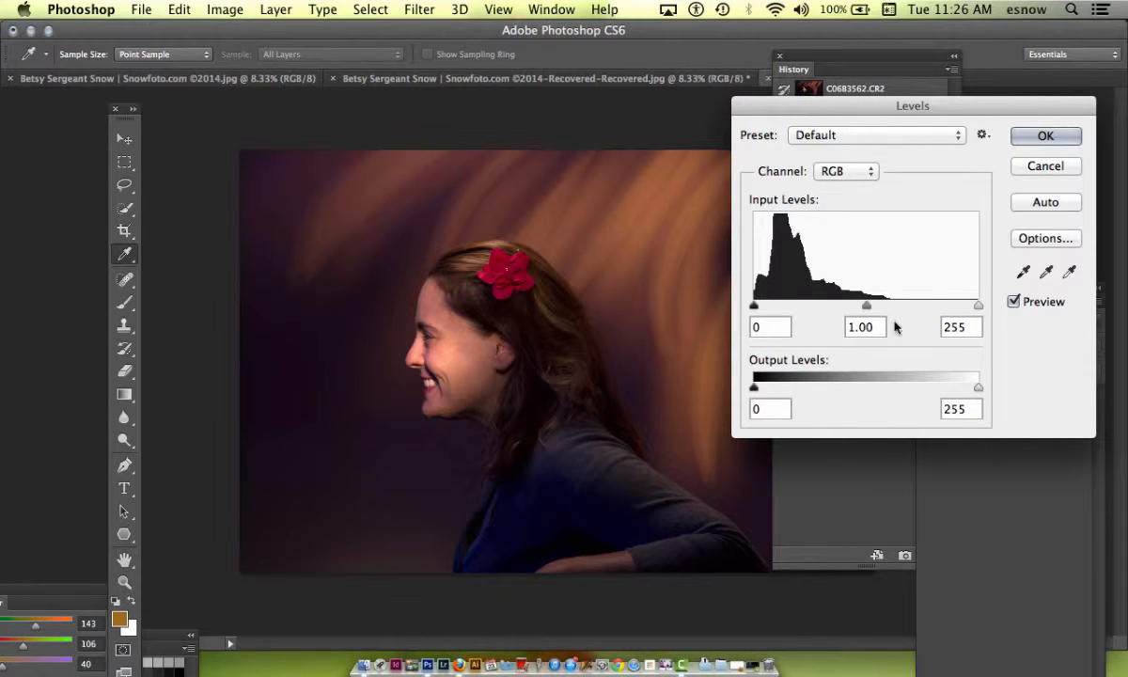
mouse_move(871, 312)
mouse_down()
mouse_move(942, 310)
mouse_move(795, 319)
mouse_move(906, 315)
mouse_move(795, 315)
mouse_move(901, 322)
mouse_move(880, 320)
mouse_up()
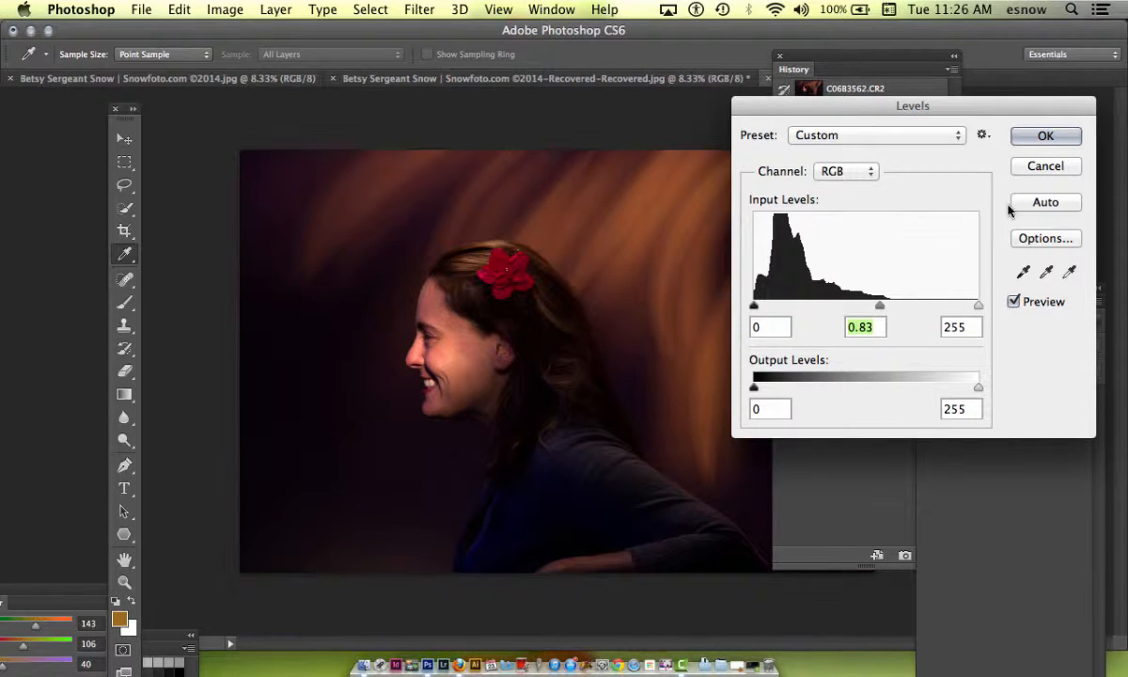
click(1049, 168)
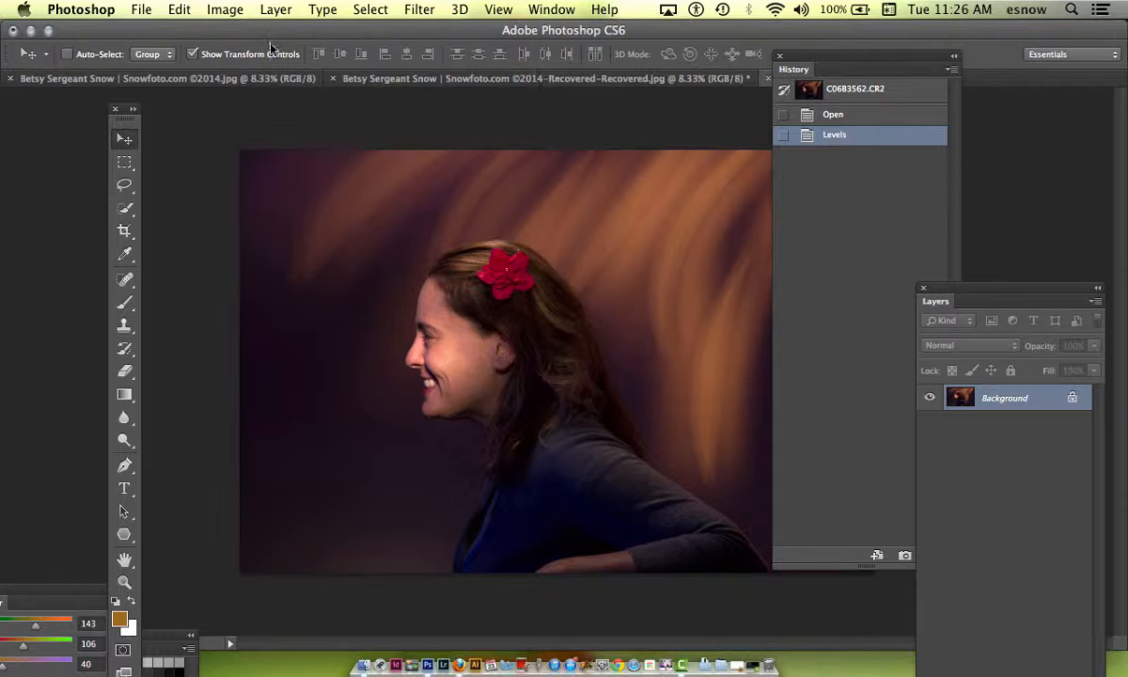
Try setting the Levels white point by sampling the woman's teeth, and discard the adjustment.
click(224, 9)
mouse_move(243, 66)
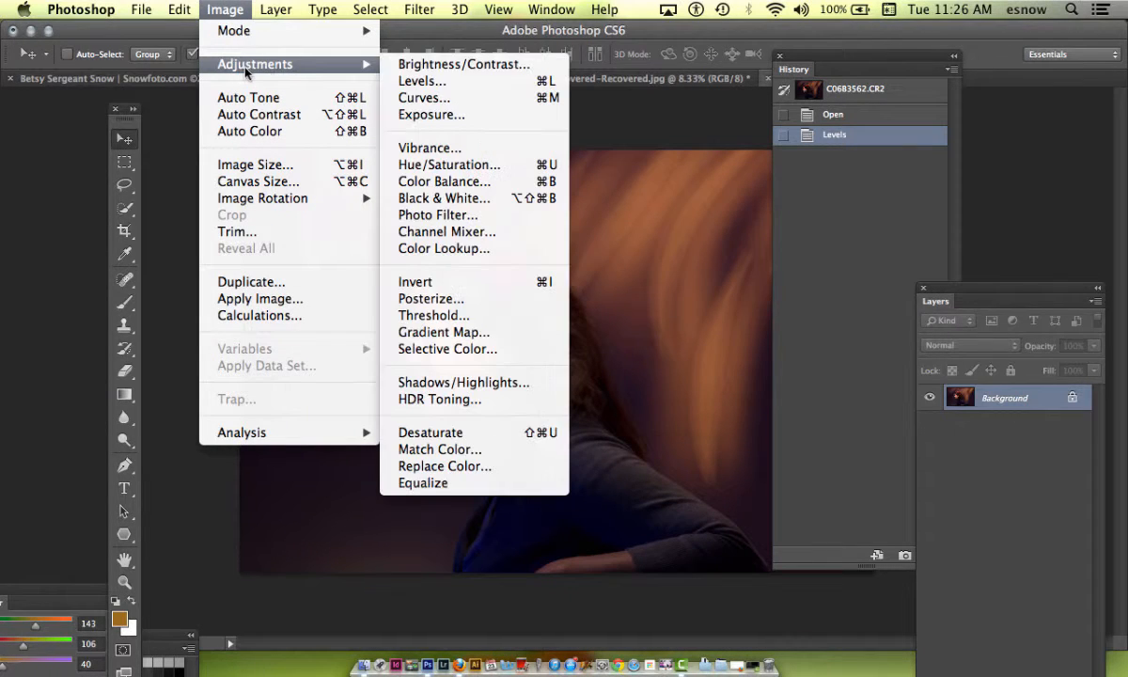
click(415, 82)
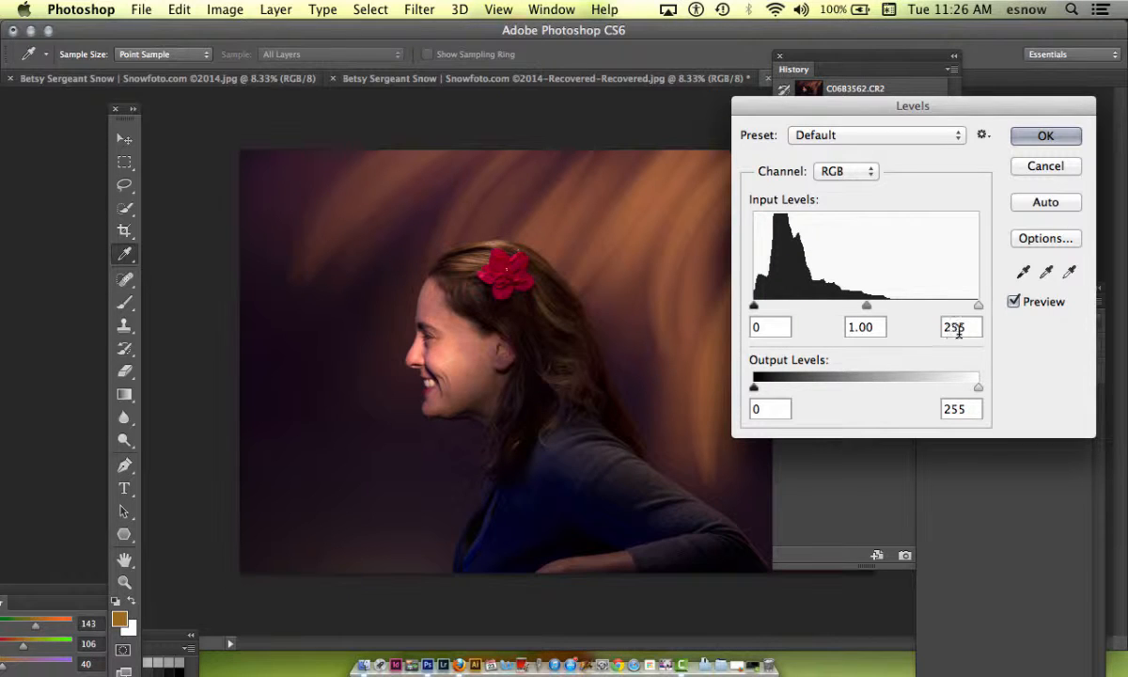
click(1024, 272)
click(1069, 274)
click(1024, 274)
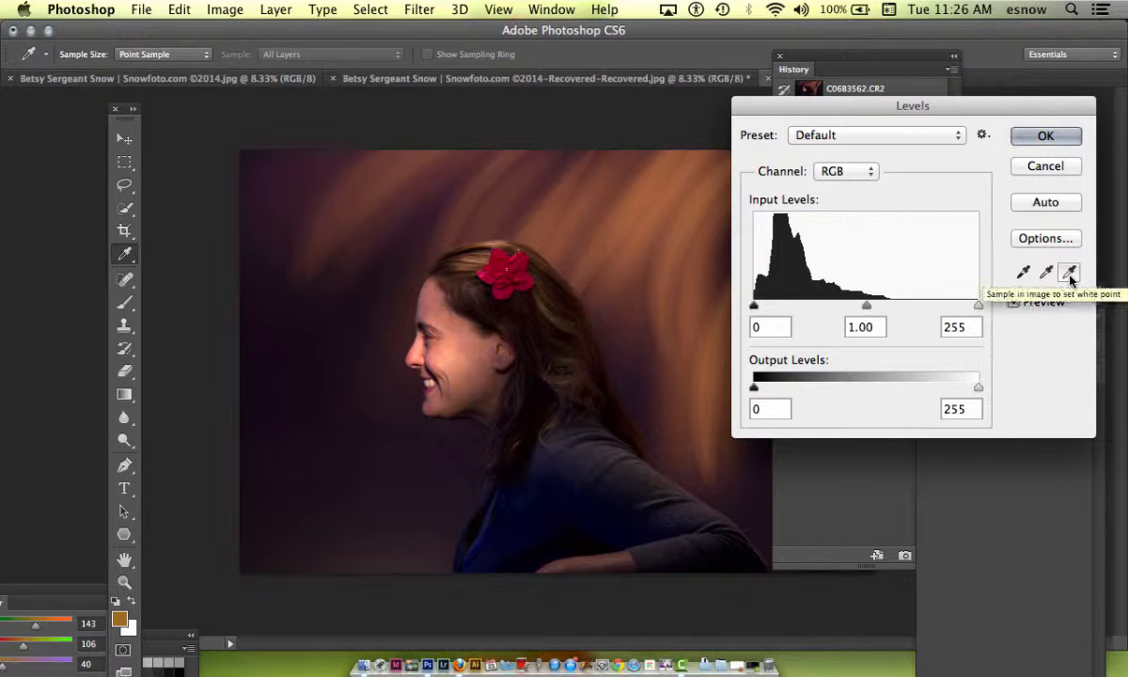
click(1069, 274)
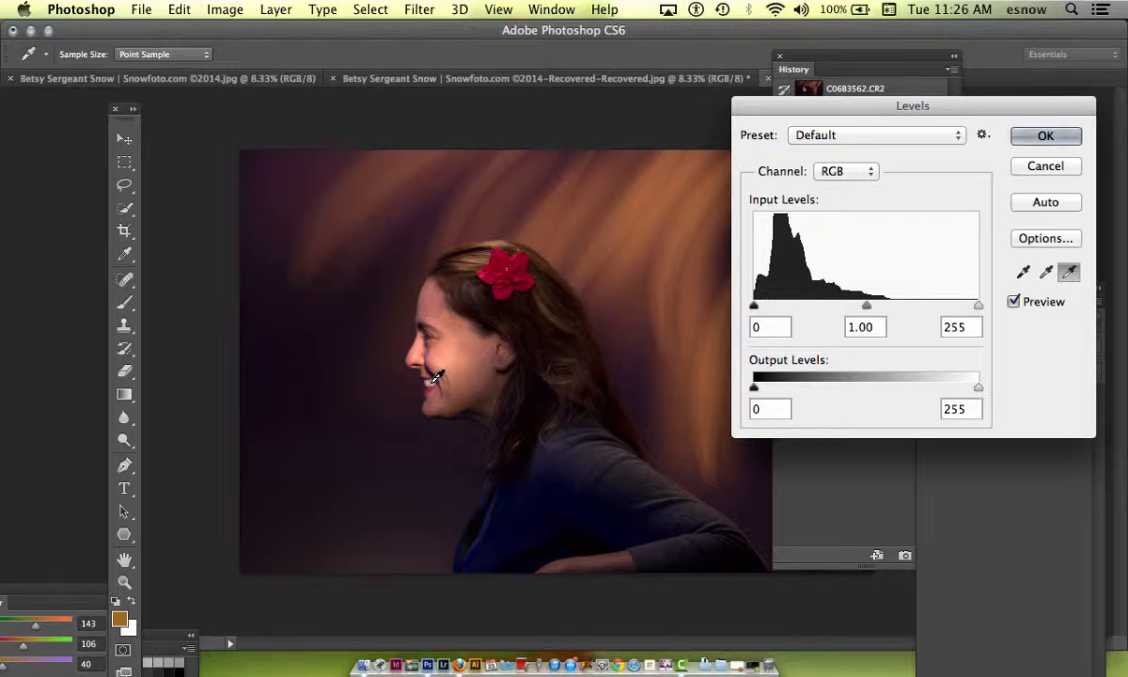
key(super+plus)
key(super+plus)
key(super+plus)
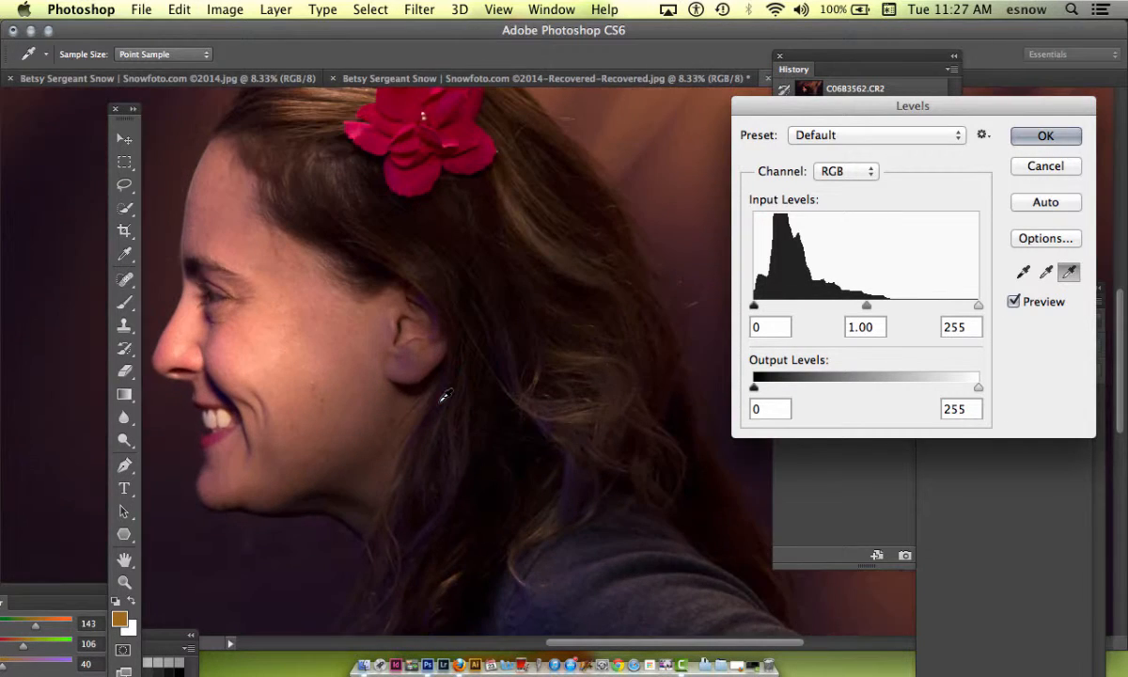
scroll(445, 397, left, 5)
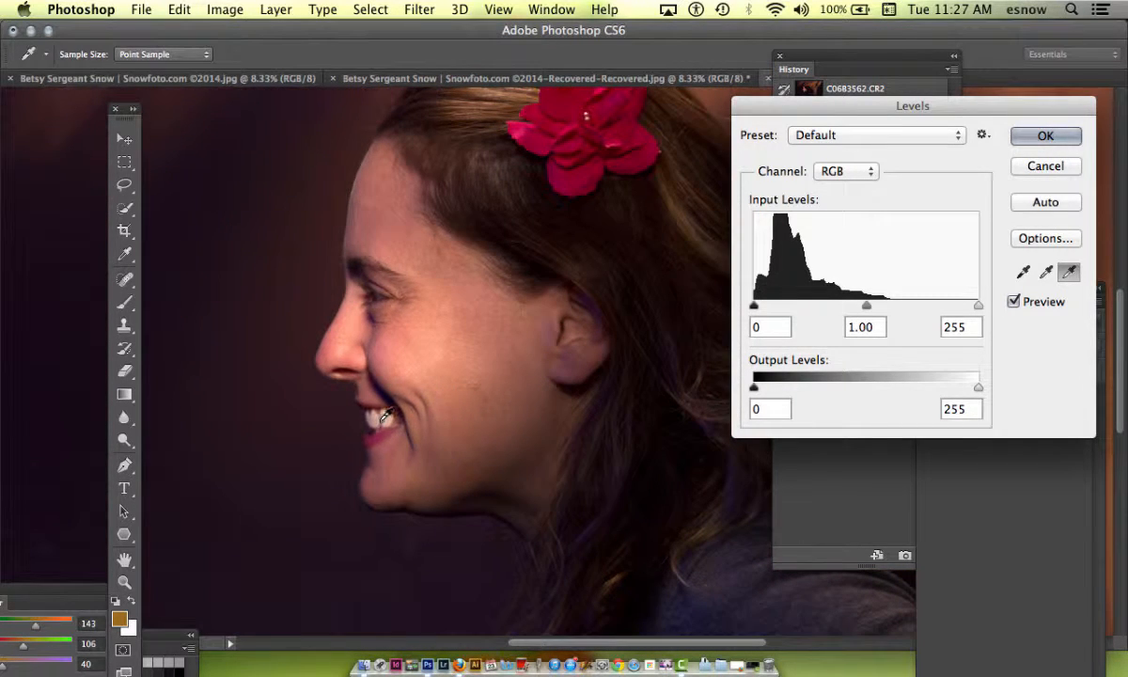
click(381, 419)
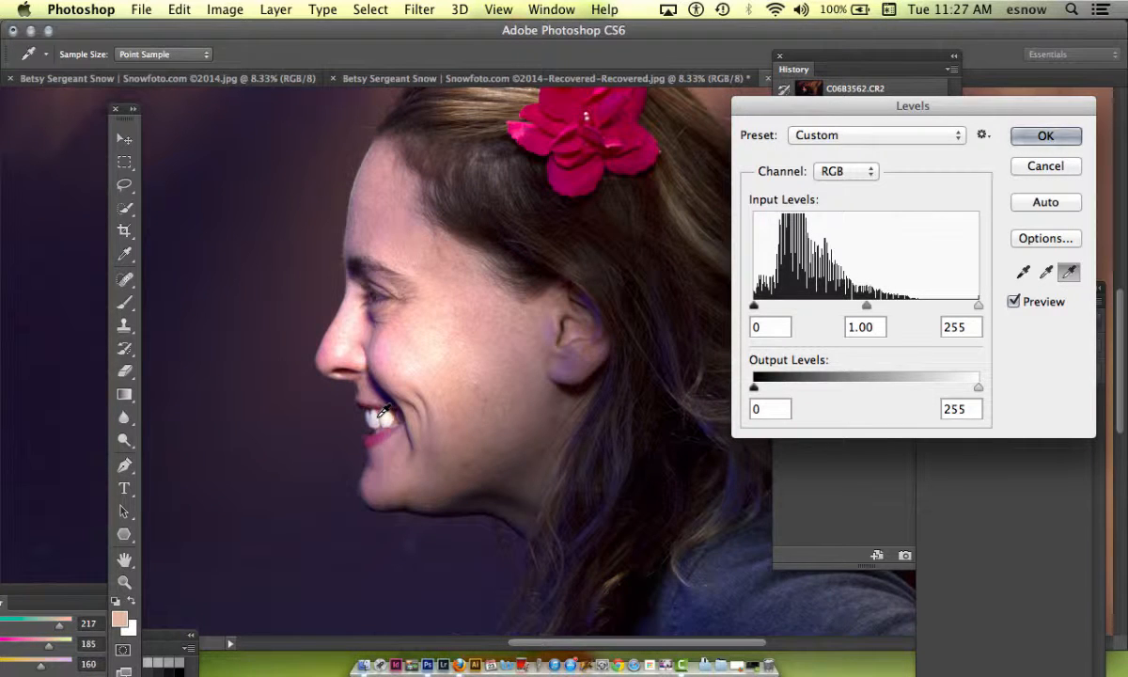
key(super+0)
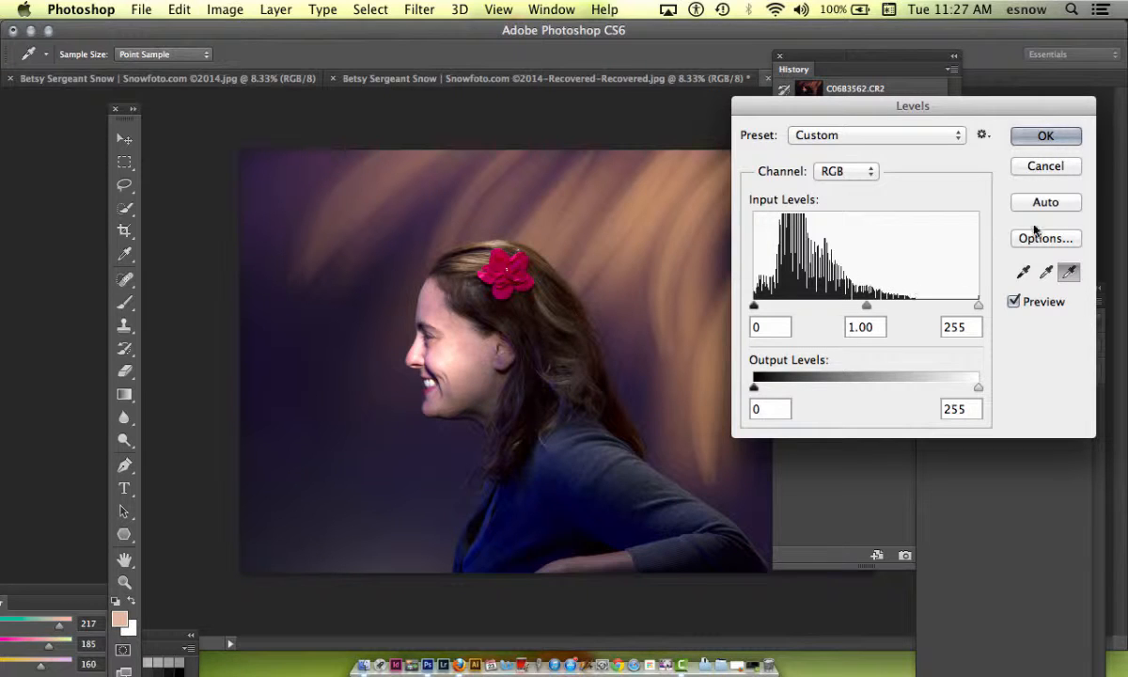
key(Return)
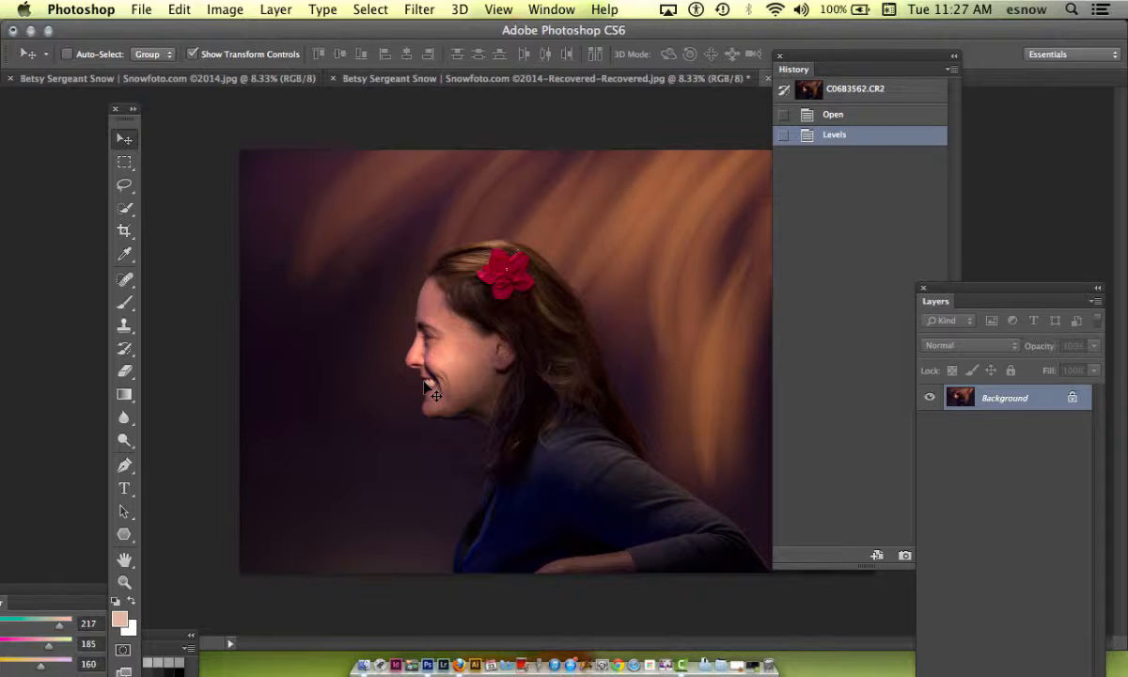
Try setting the Levels white point by sampling the dark sweater at the woman's shoulder, and undo the sample.
click(224, 9)
mouse_move(237, 64)
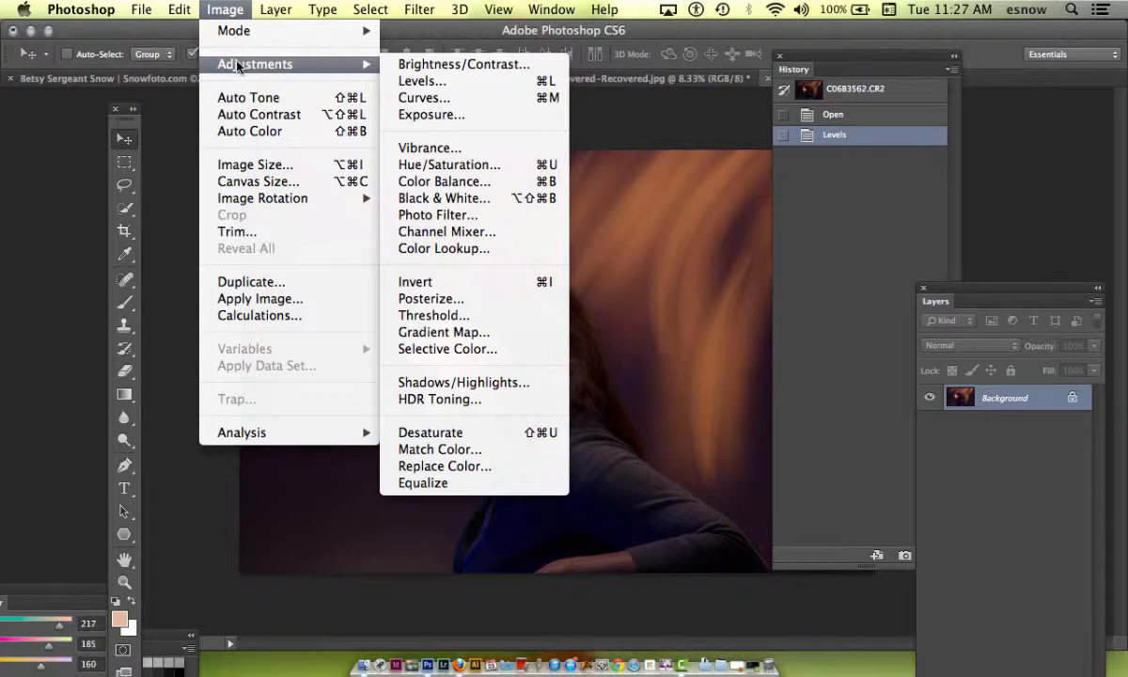
click(442, 79)
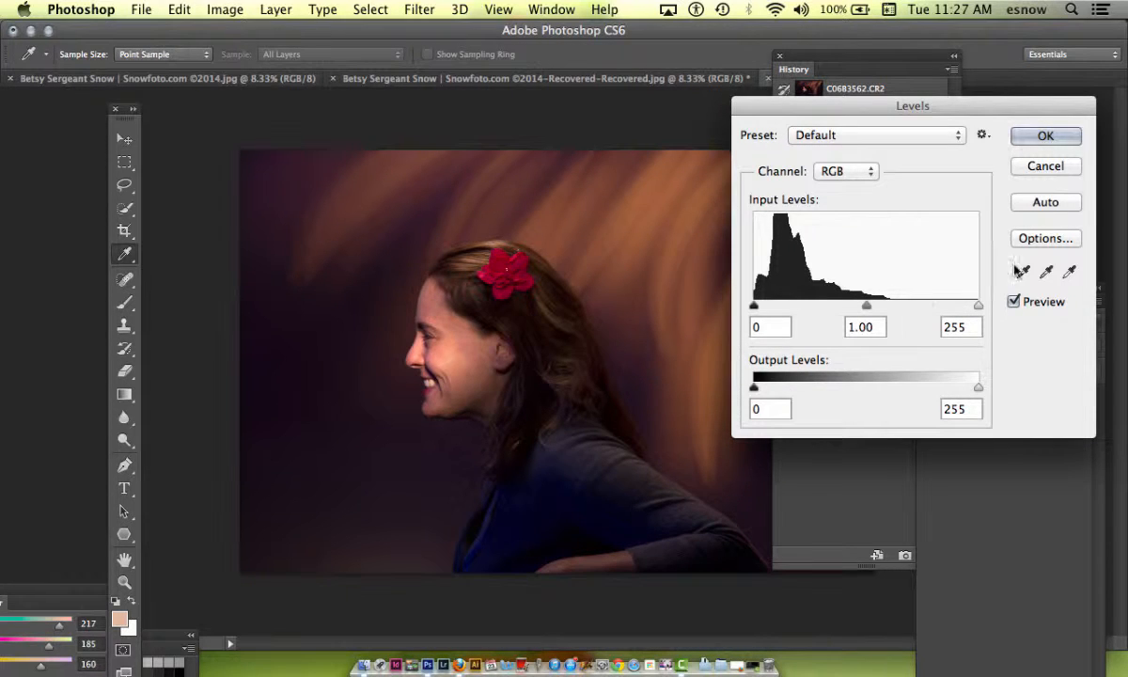
click(1069, 273)
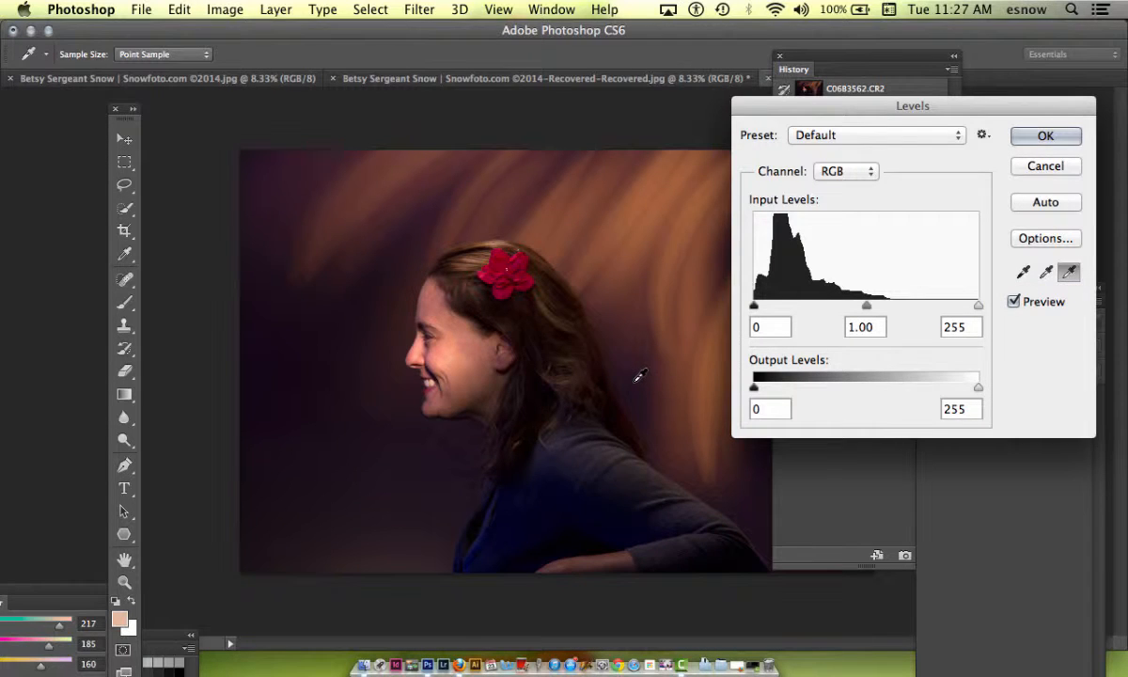
click(609, 455)
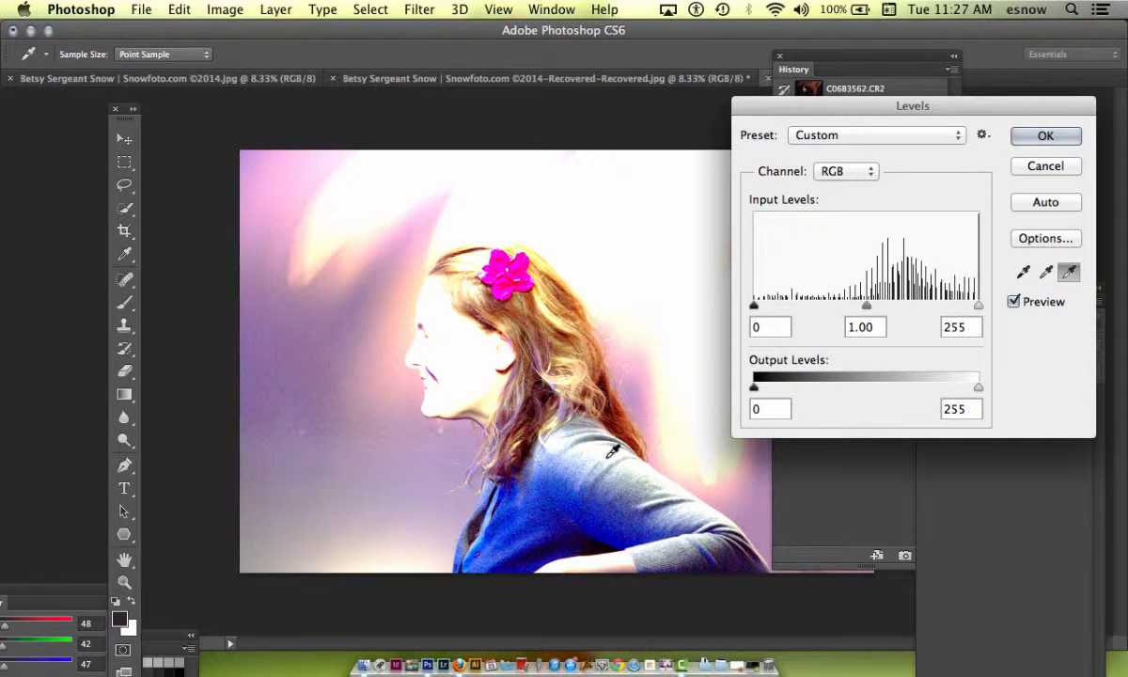
key(super+z)
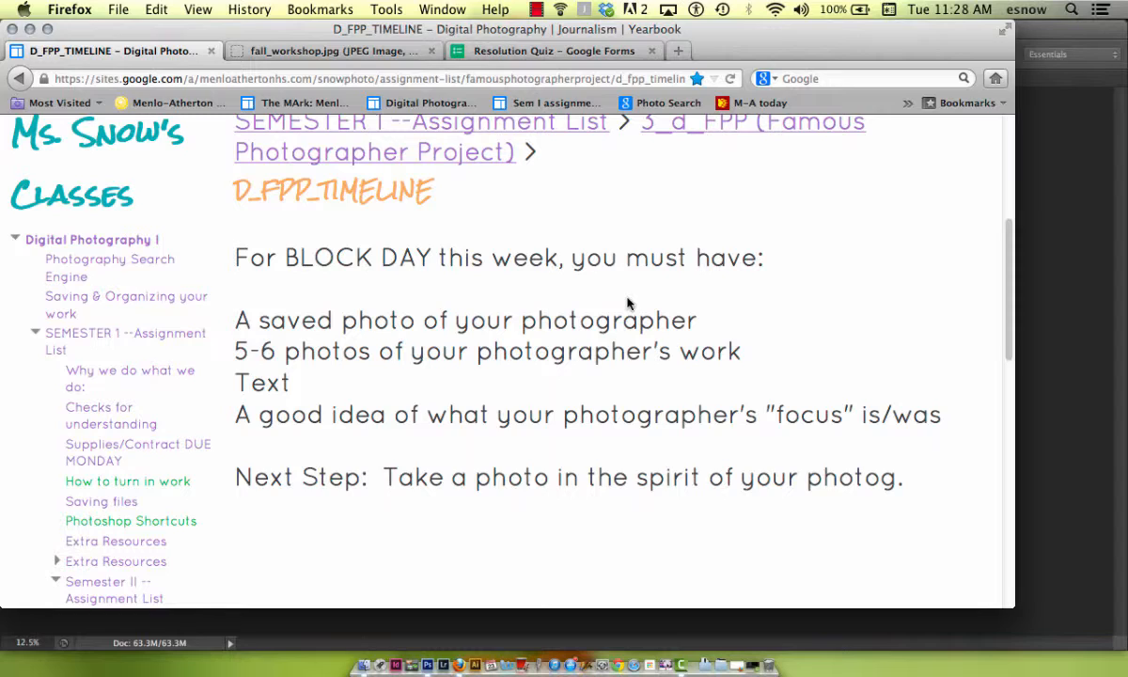
Switch back to Photoshop from the browser and activate the Move tool.
click(1053, 289)
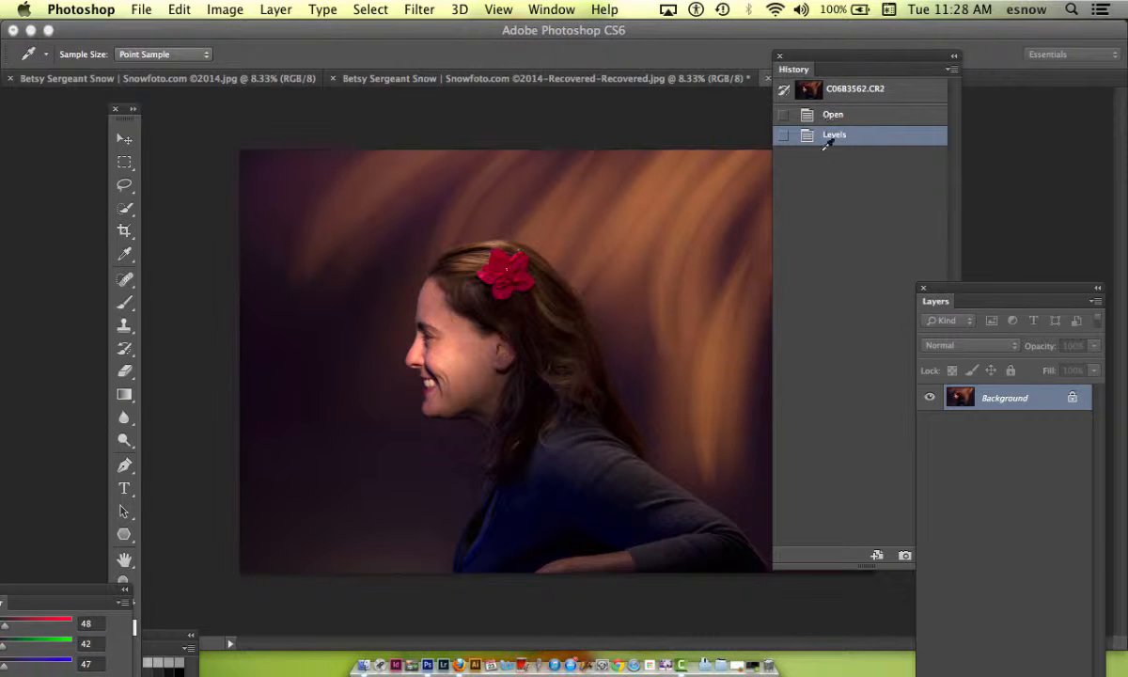
click(129, 134)
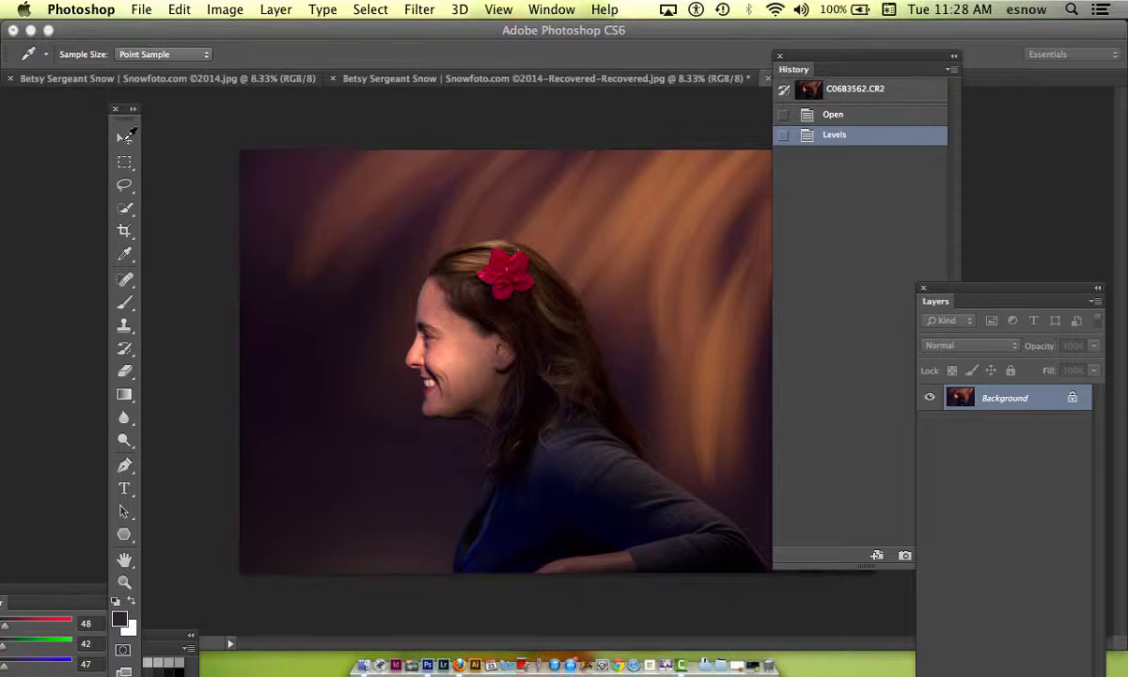
key(v)
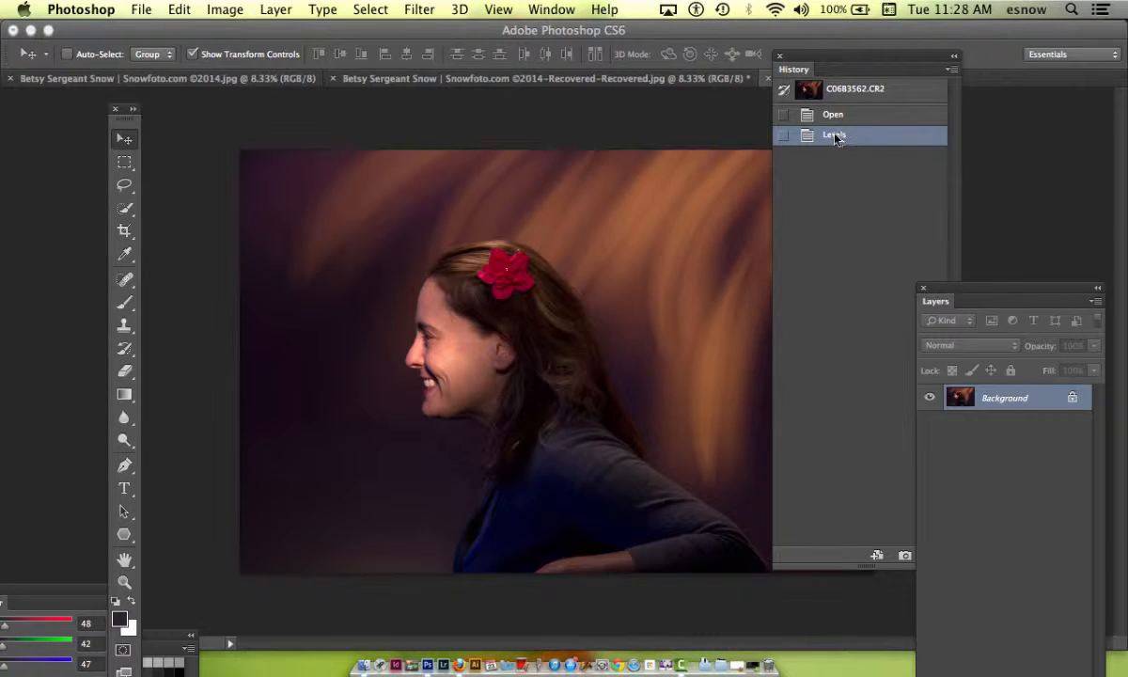
Revert the portrait to its original C06B3562.CR2 snapshot in the history, discarding the Levels brightening.
click(865, 101)
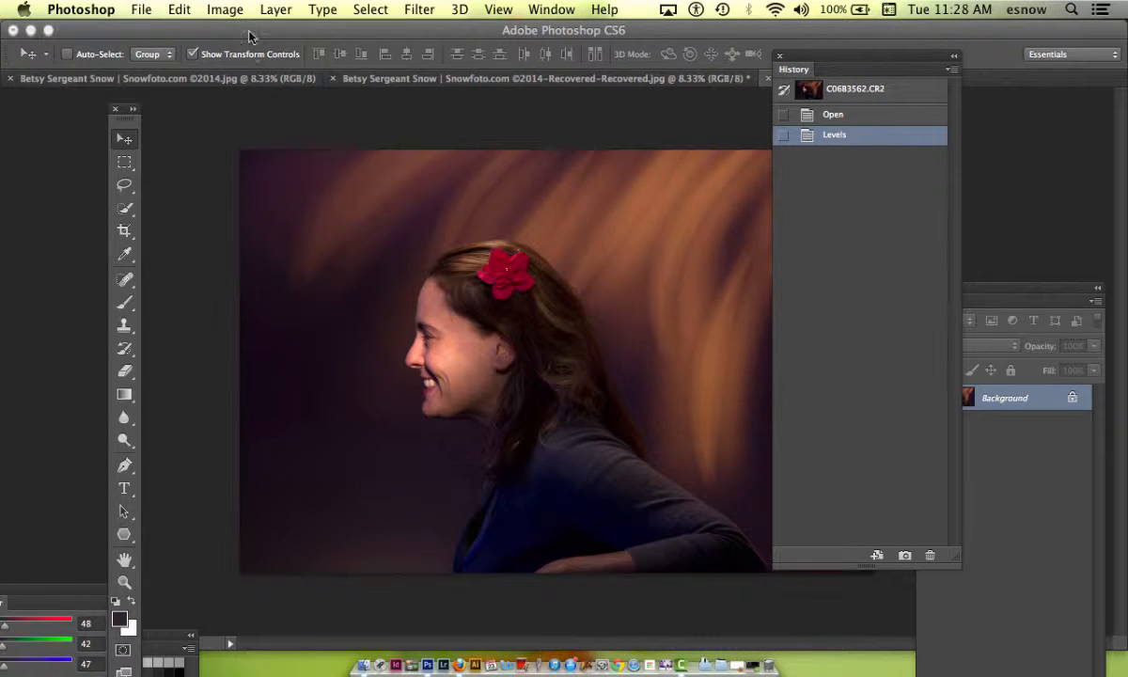
click(222, 11)
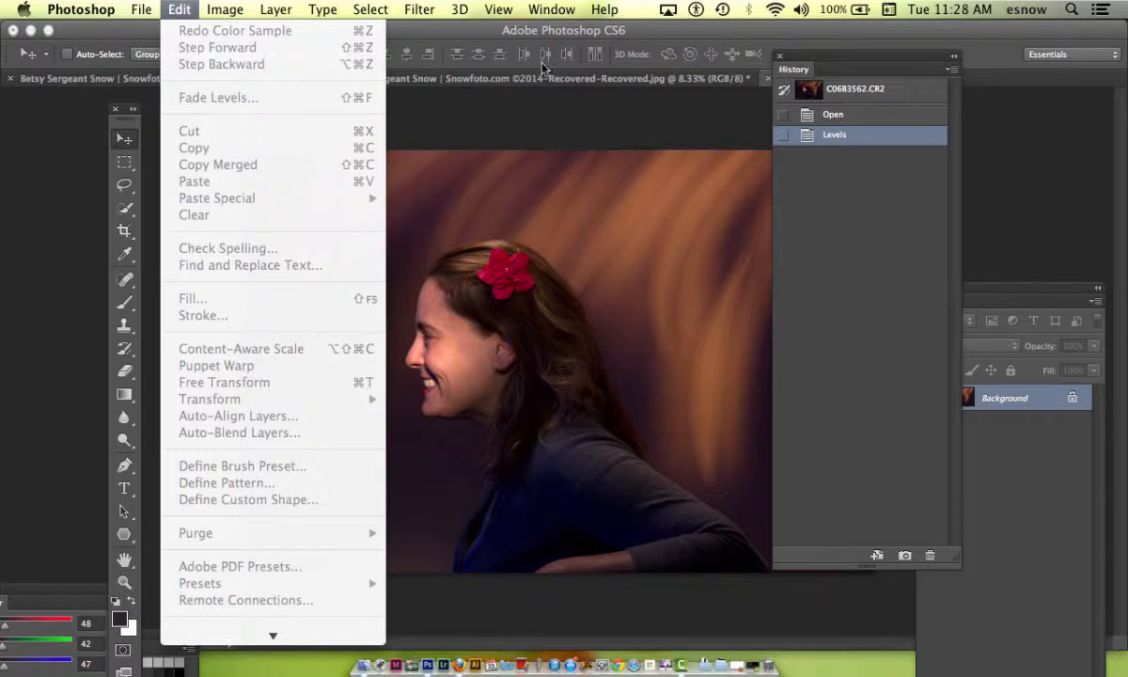
click(590, 22)
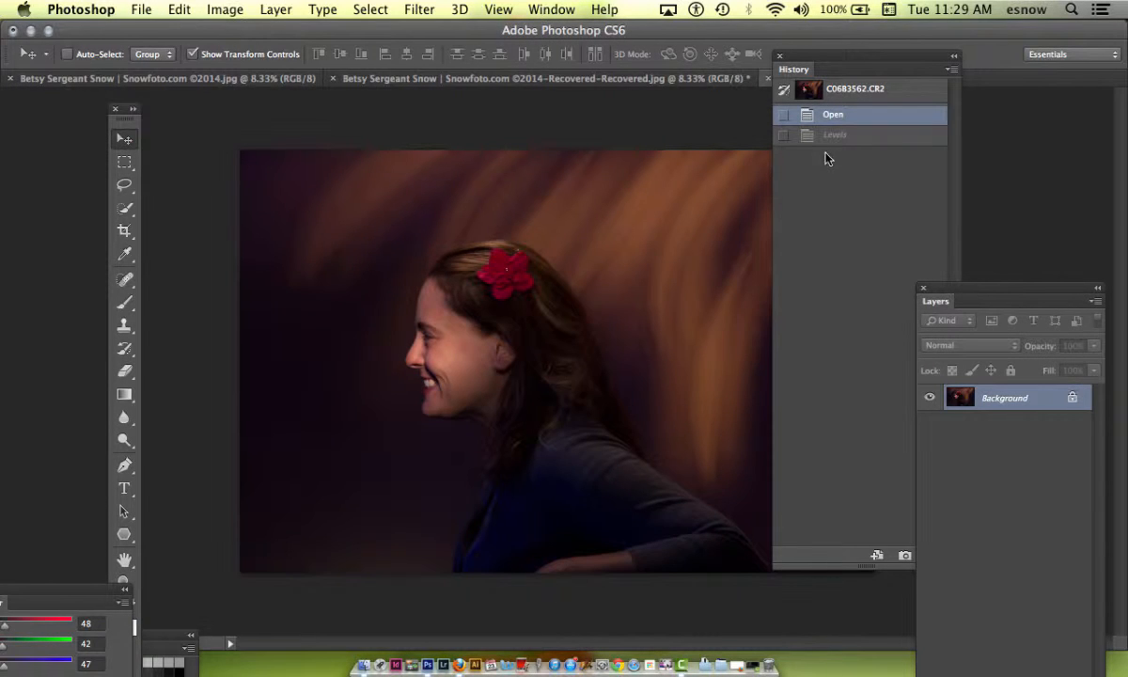
click(845, 91)
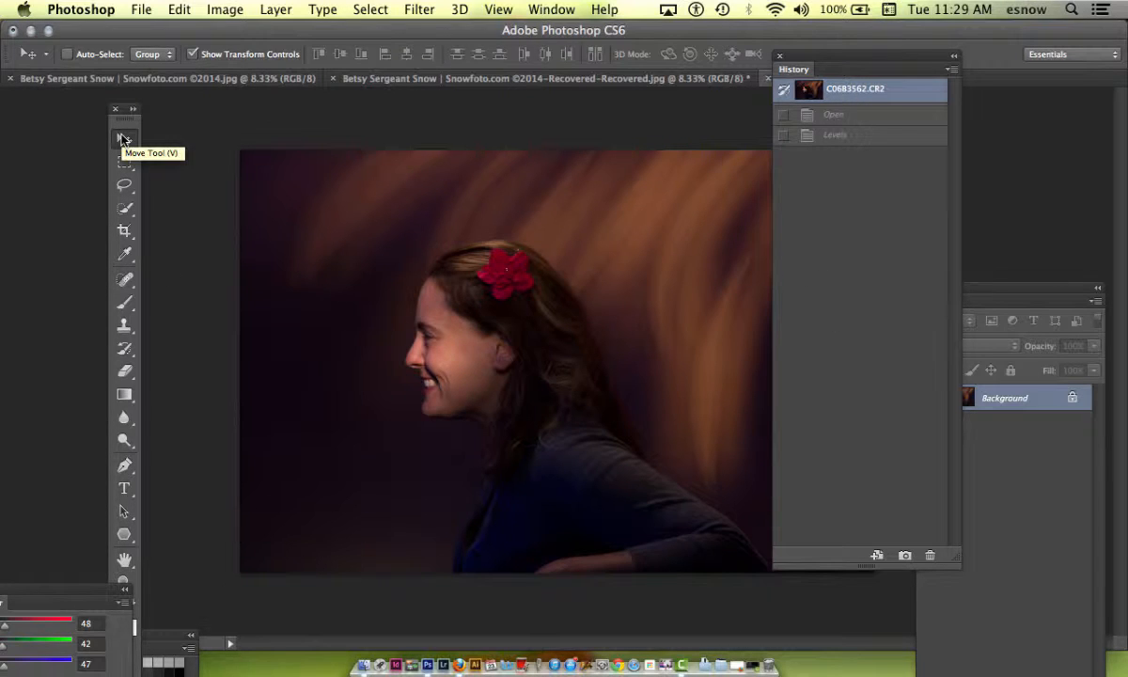
Apply a Black & White adjustment to the portrait with reds 53%, yellows 169%, greens 30% and cyans 175%.
click(224, 10)
mouse_move(238, 66)
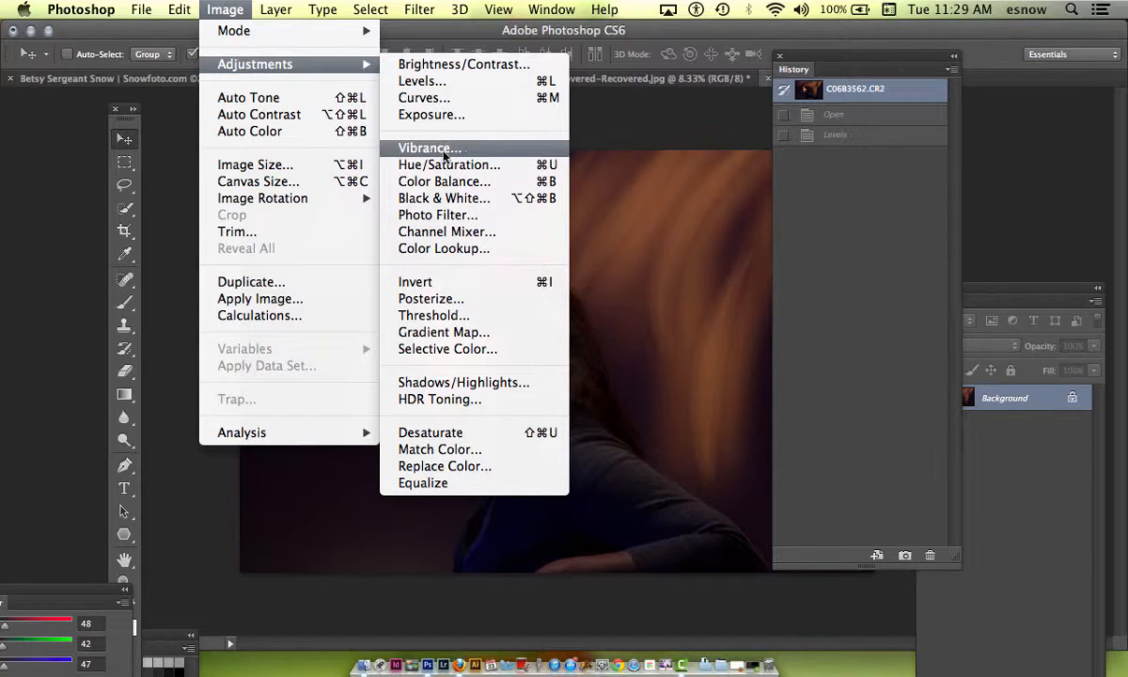
click(431, 199)
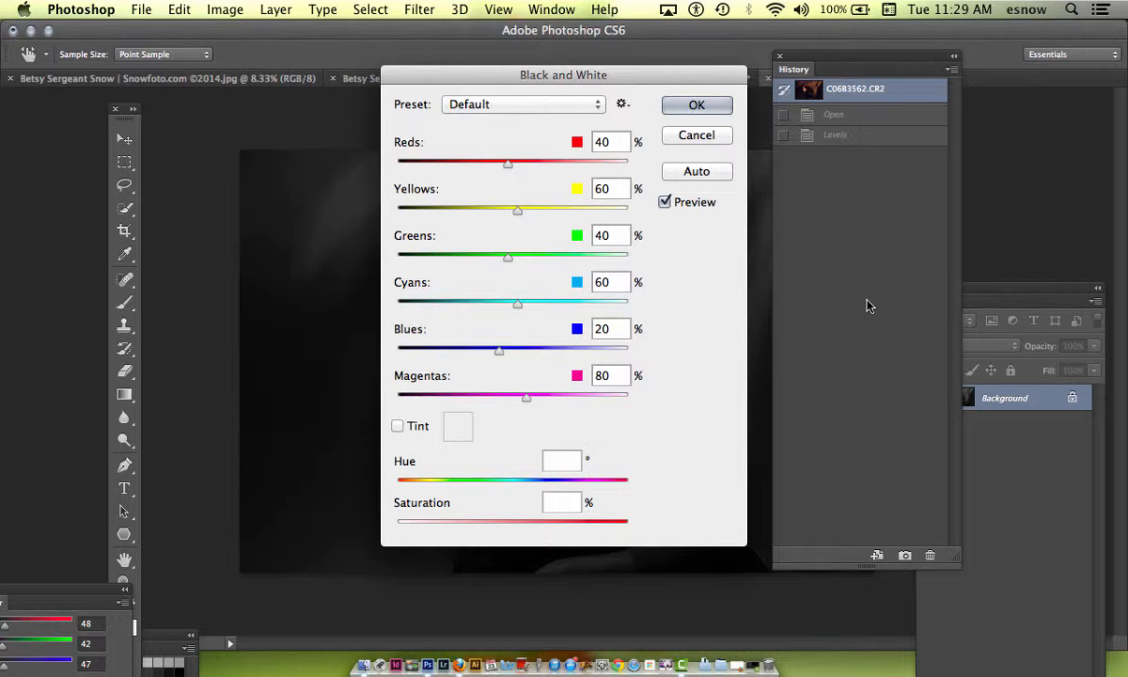
drag(517, 85, 838, 78)
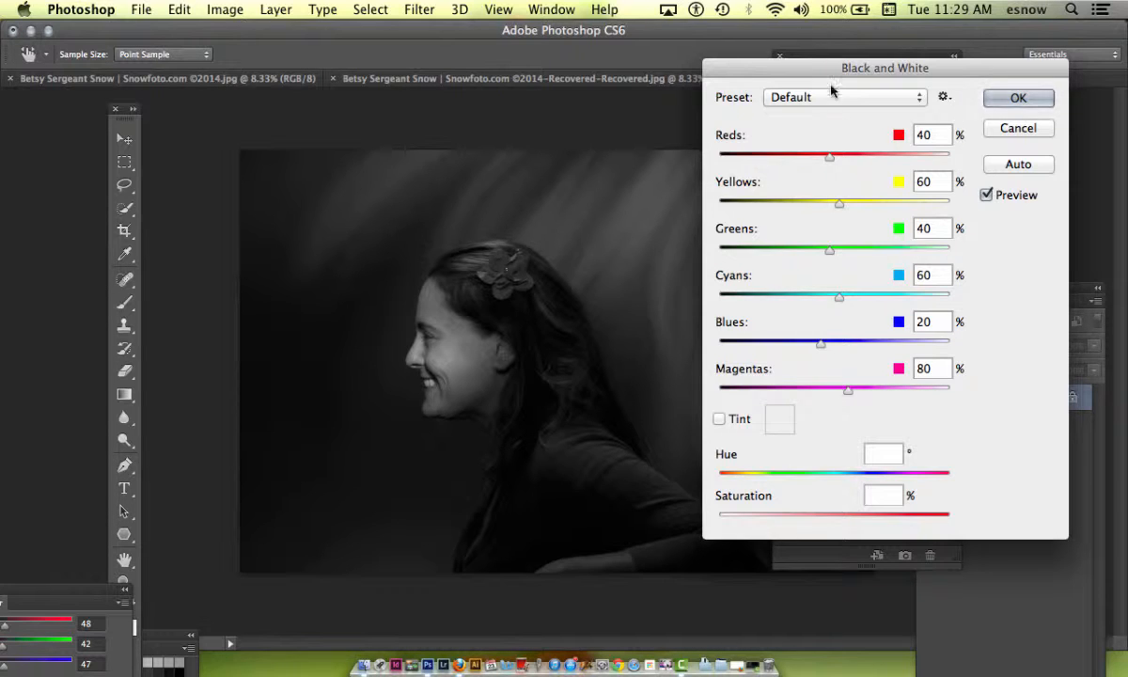
drag(829, 157, 756, 174)
drag(753, 160, 835, 157)
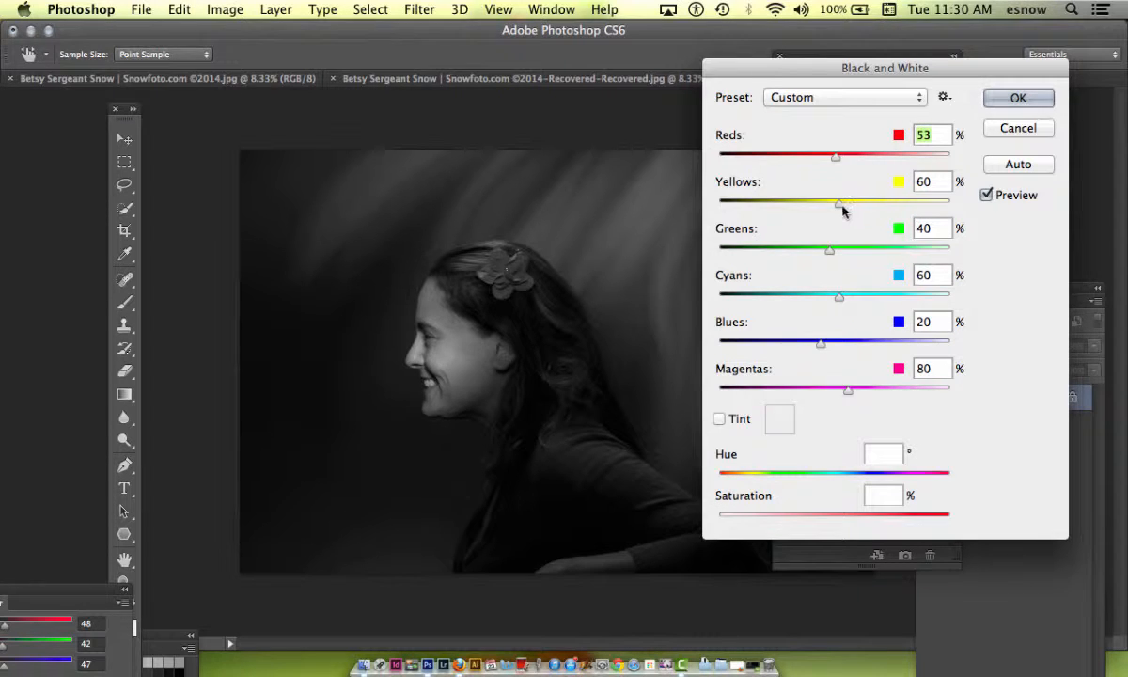
drag(841, 205, 889, 215)
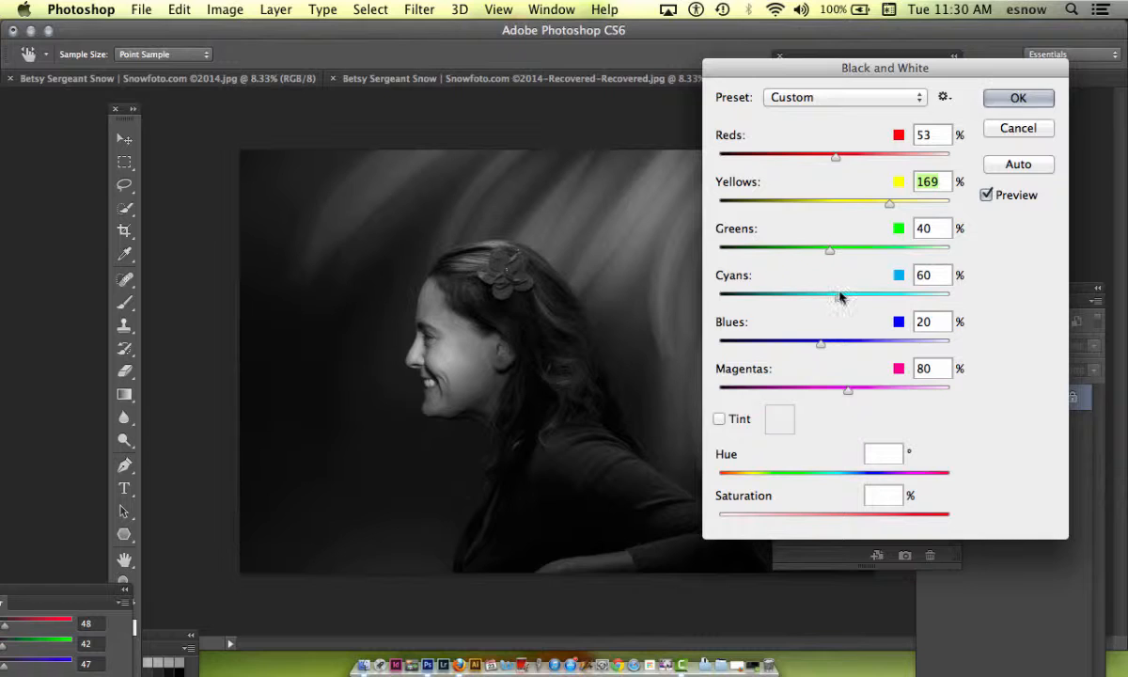
drag(839, 299, 892, 298)
mouse_move(831, 251)
mouse_down()
mouse_move(882, 254)
mouse_move(825, 252)
mouse_up()
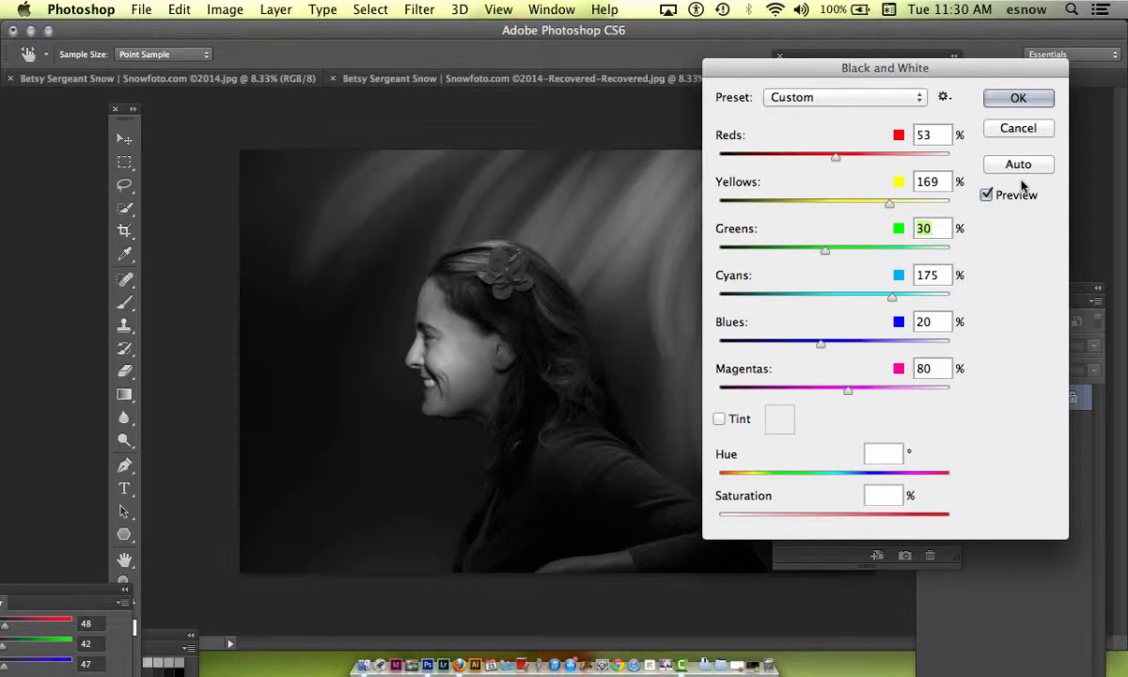
click(1037, 107)
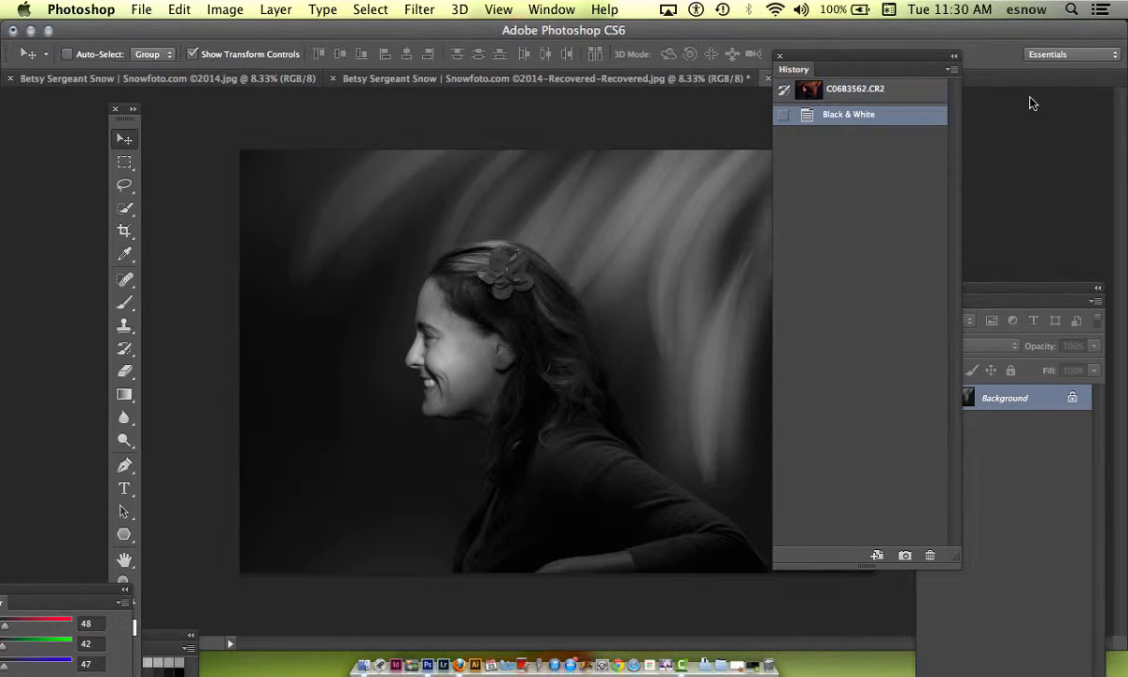
Undo the Black & White conversion by restoring the C06B3562.CR2 snapshot from the history.
click(893, 90)
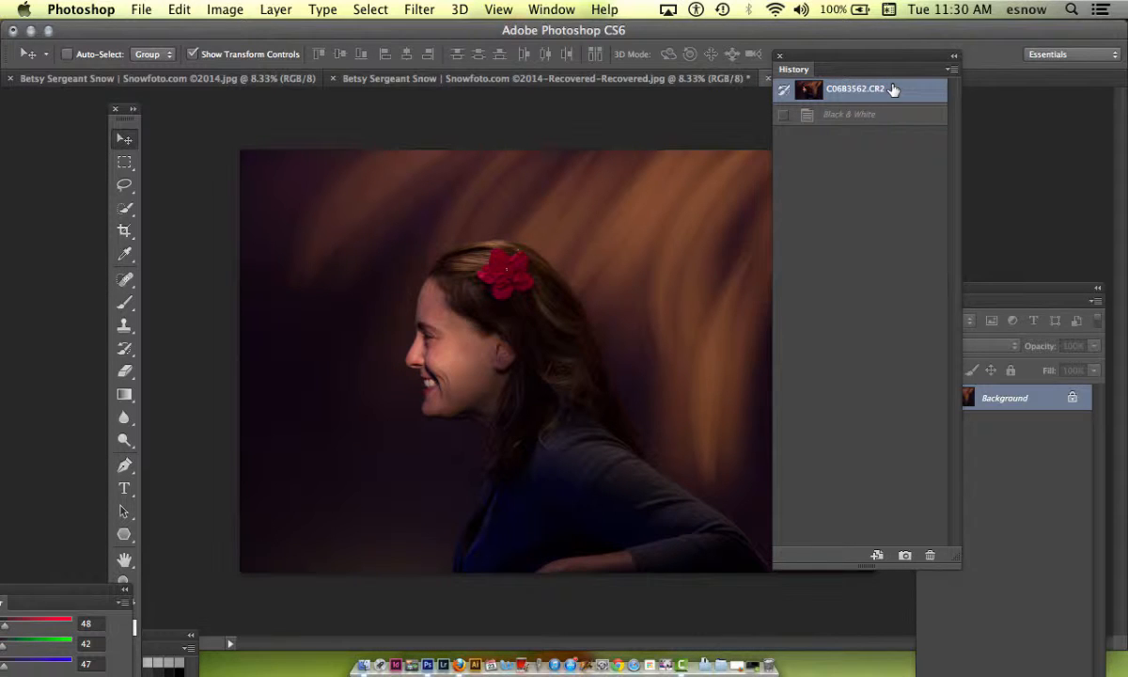
click(230, 11)
mouse_move(246, 67)
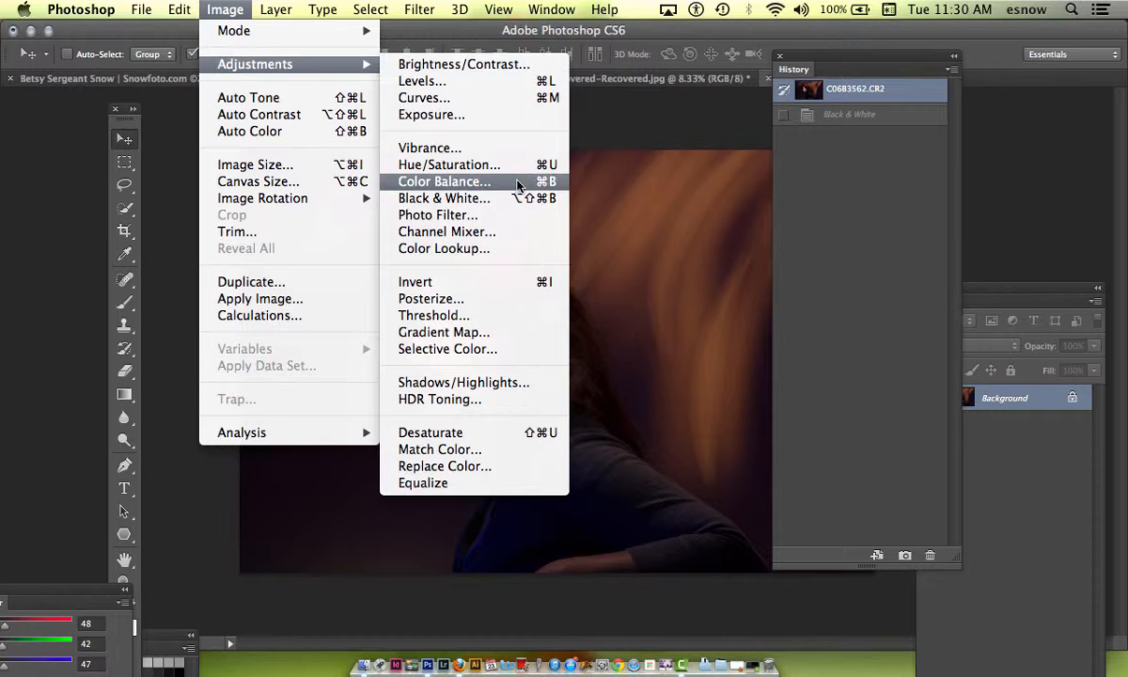
click(658, 139)
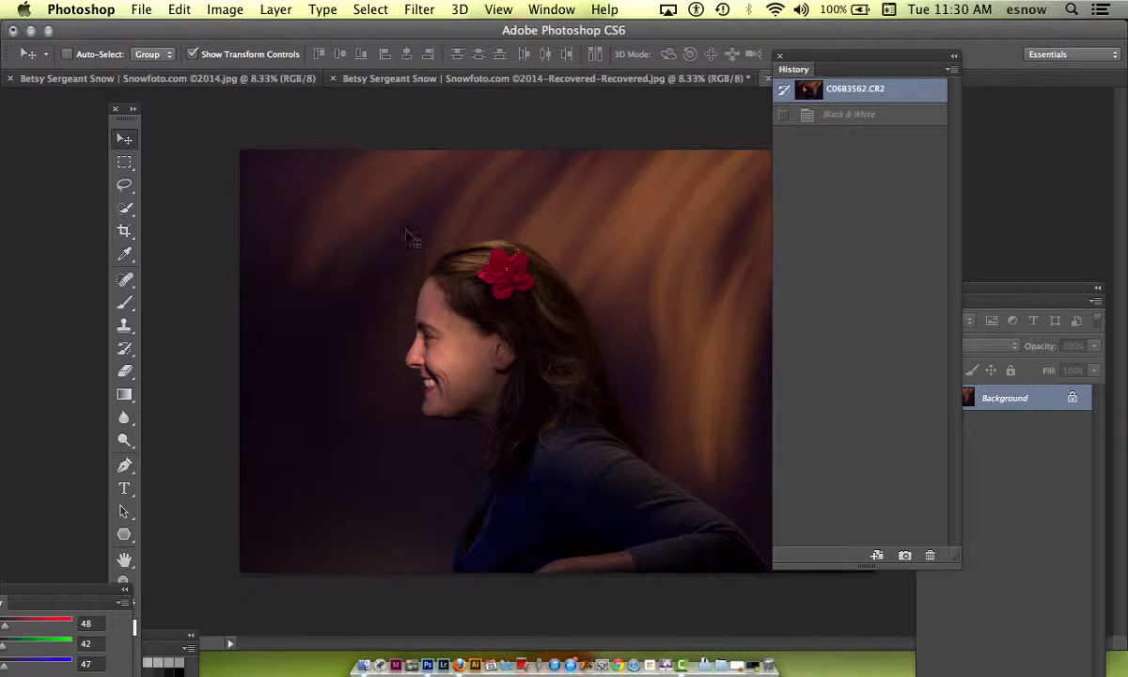
Desaturate the portrait with a Hue/Saturation adjustment, trying hue -180, resetting it to 0, and setting saturation to -100.
click(219, 9)
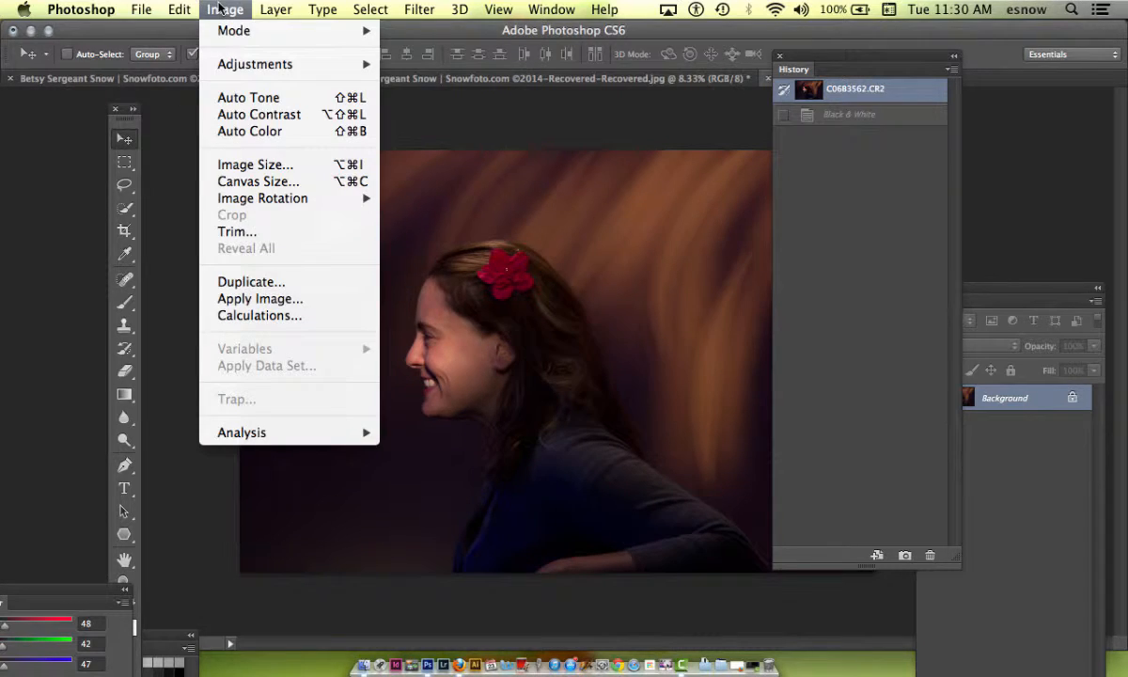
mouse_move(240, 67)
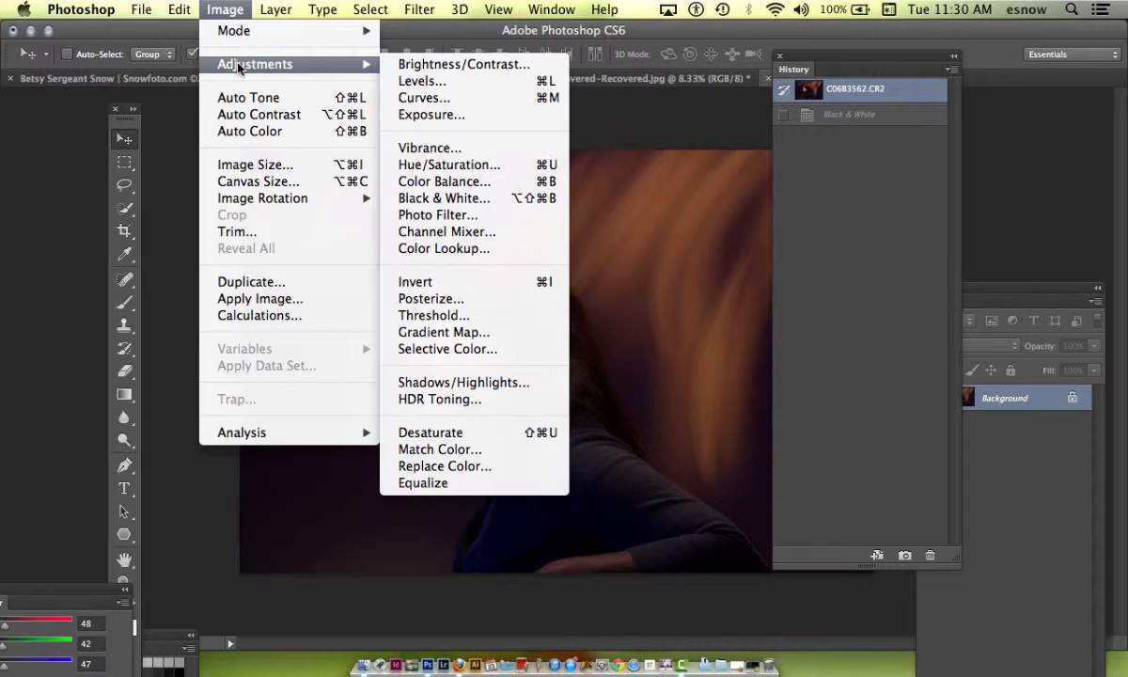
click(501, 166)
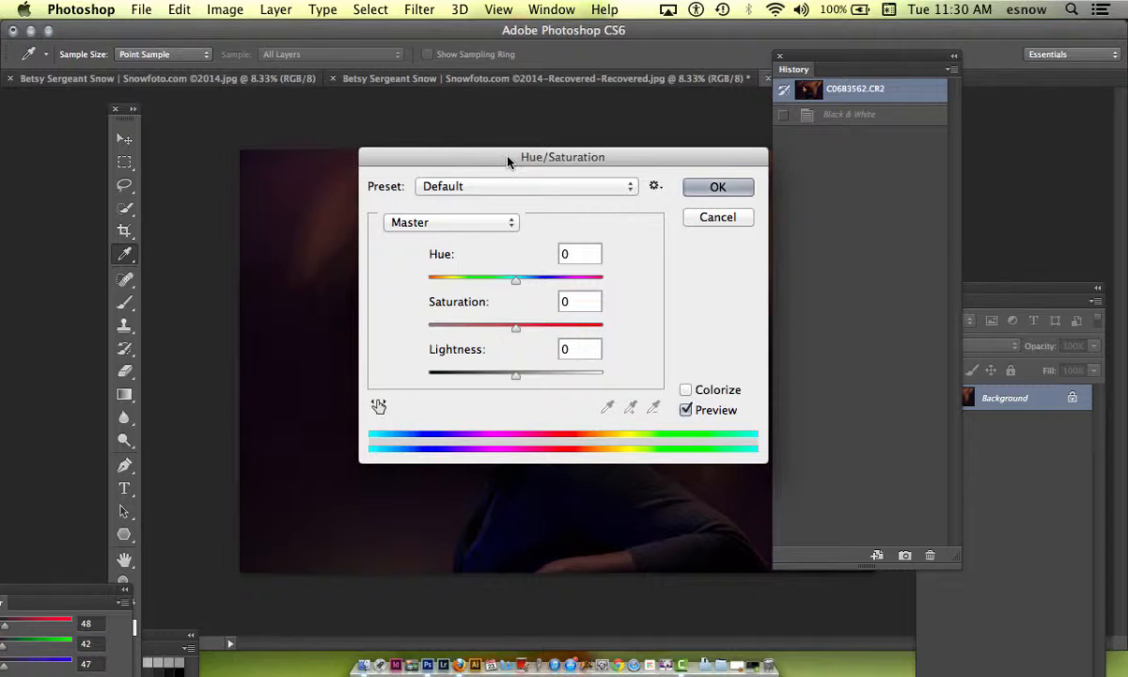
drag(508, 161, 876, 41)
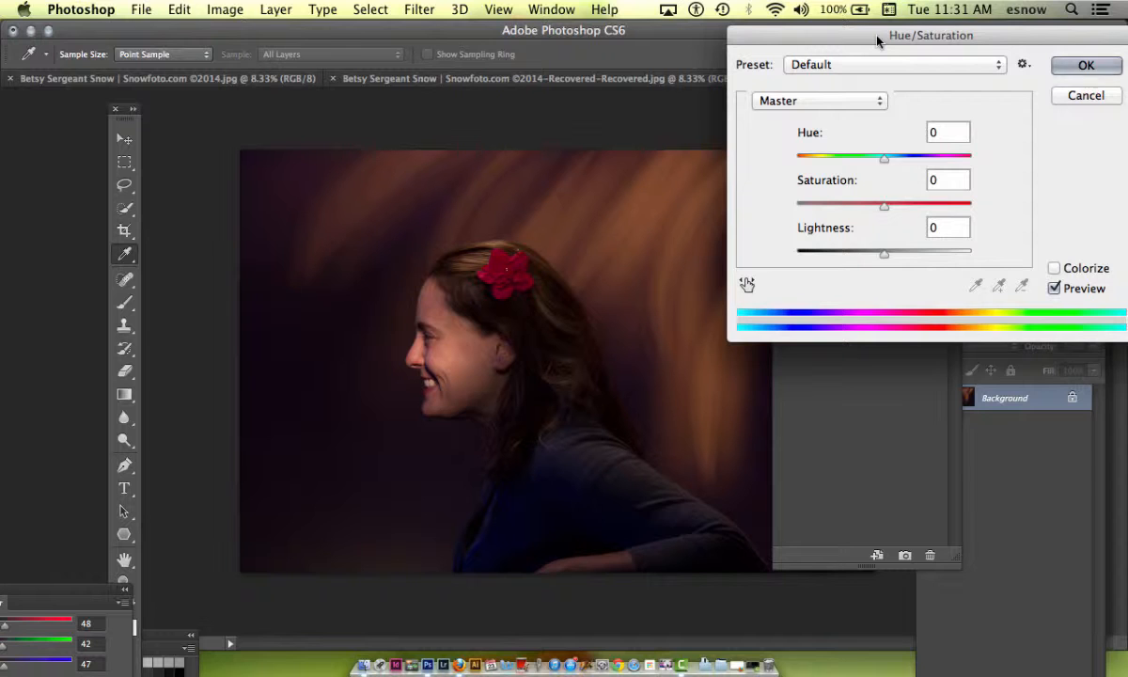
drag(883, 158, 753, 174)
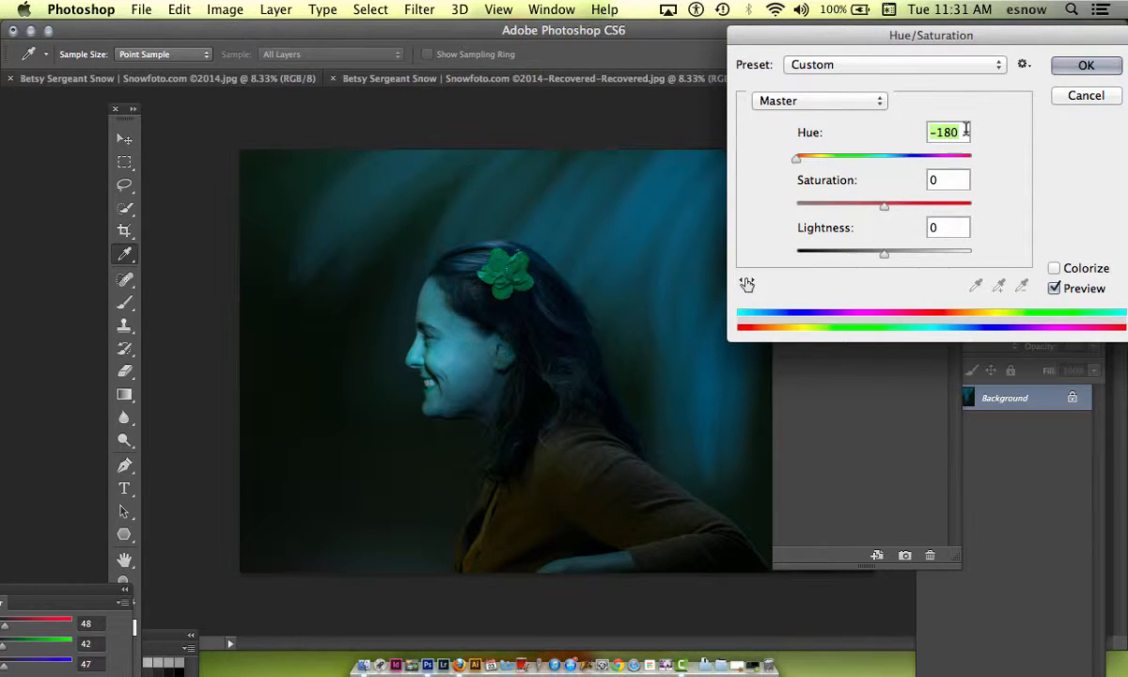
text(0)
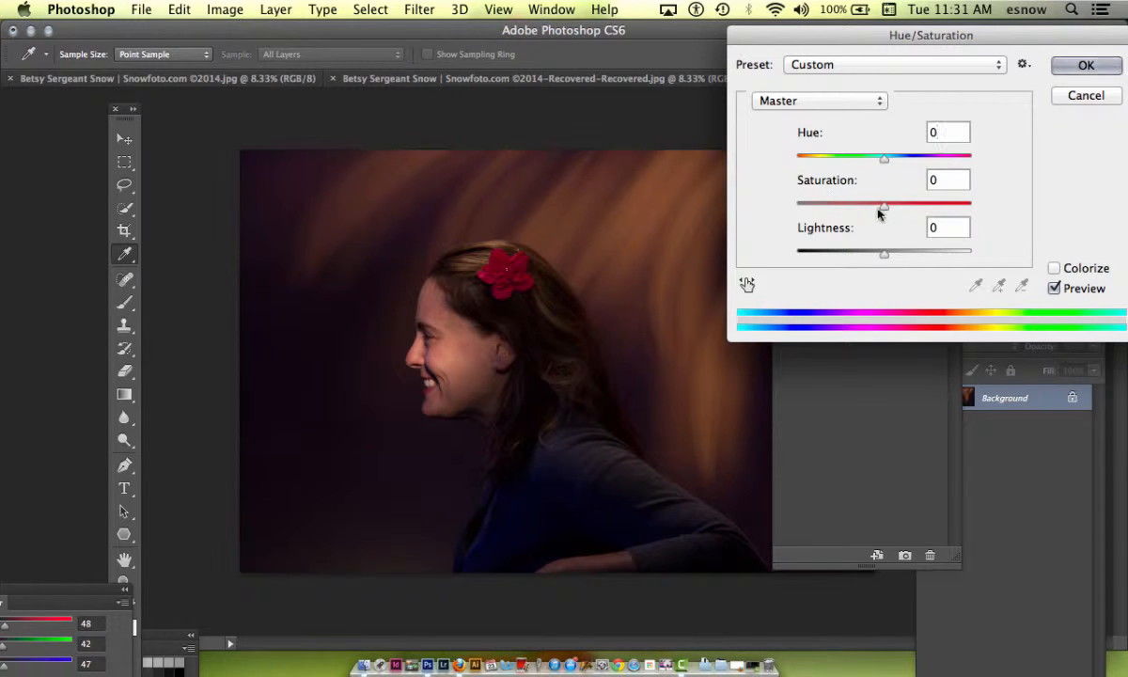
drag(886, 212, 760, 227)
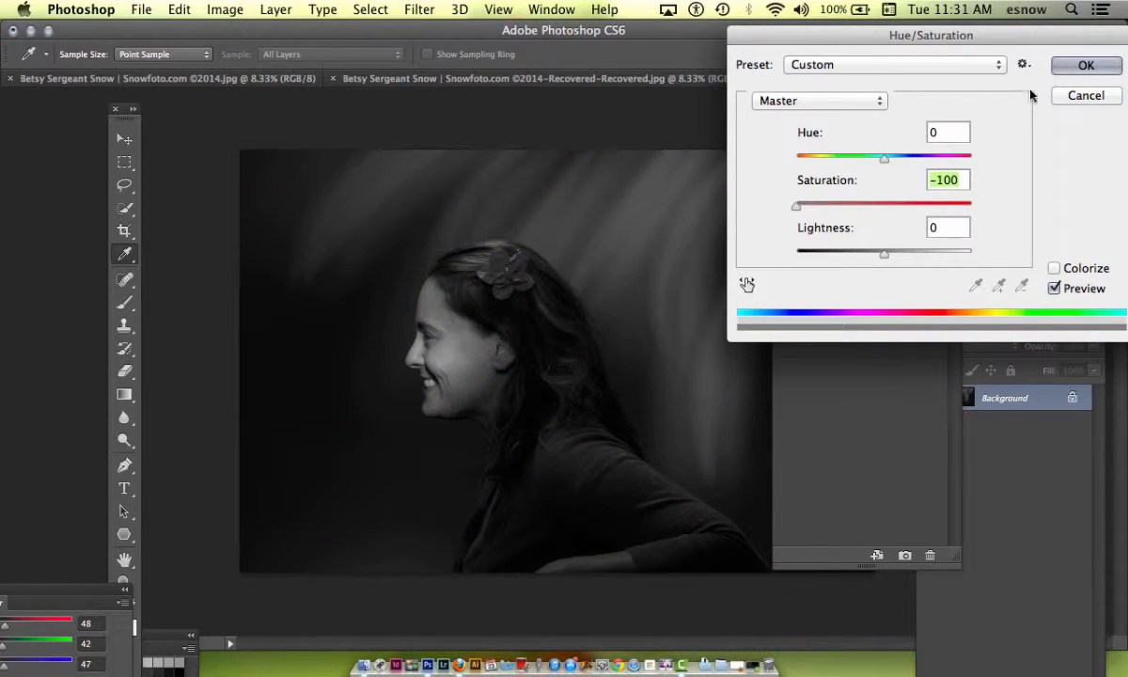
click(1070, 69)
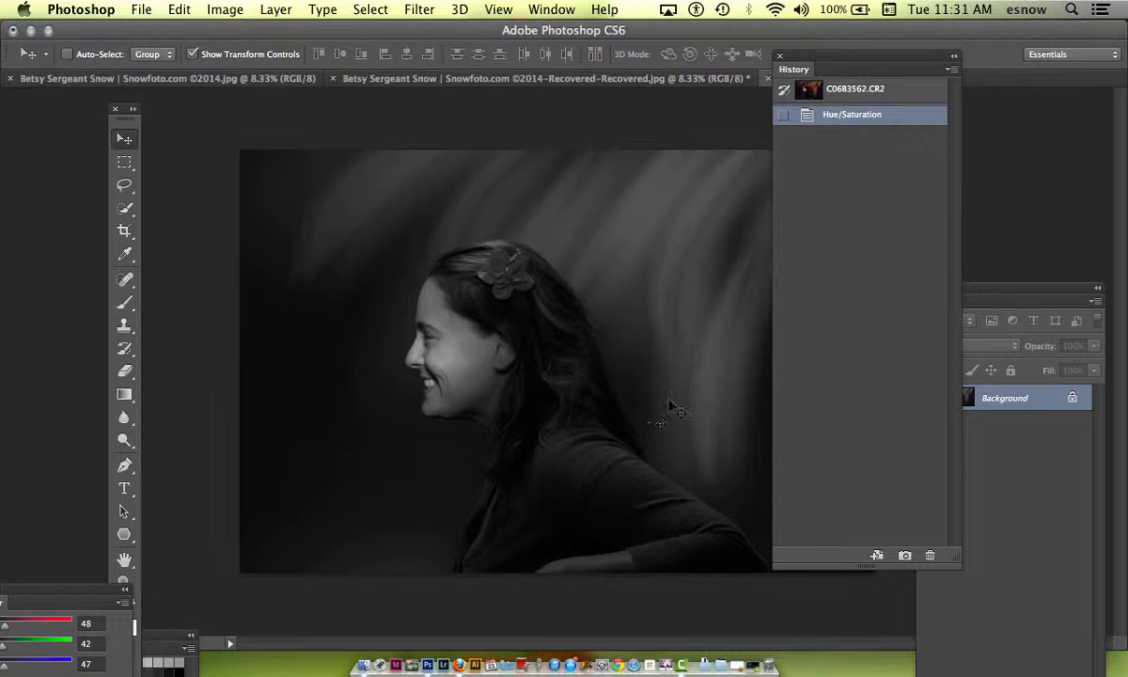
Apply a Levels adjustment to the gray portrait with a black input level of 12 and a midtone gamma of 1.54.
click(225, 10)
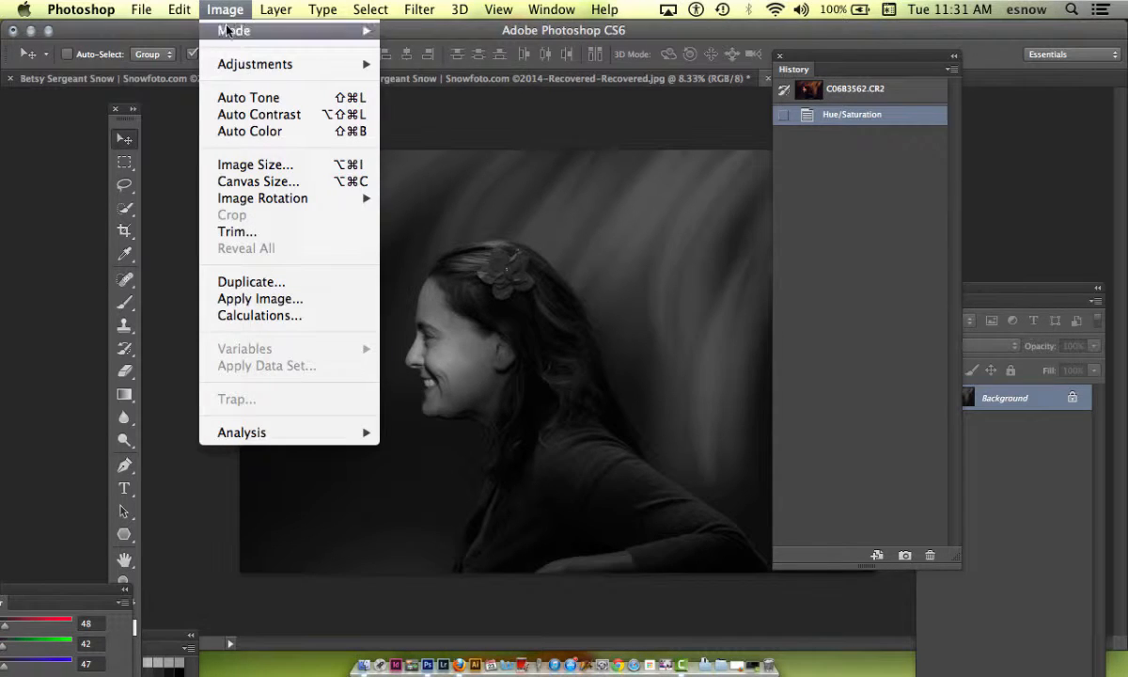
mouse_move(241, 68)
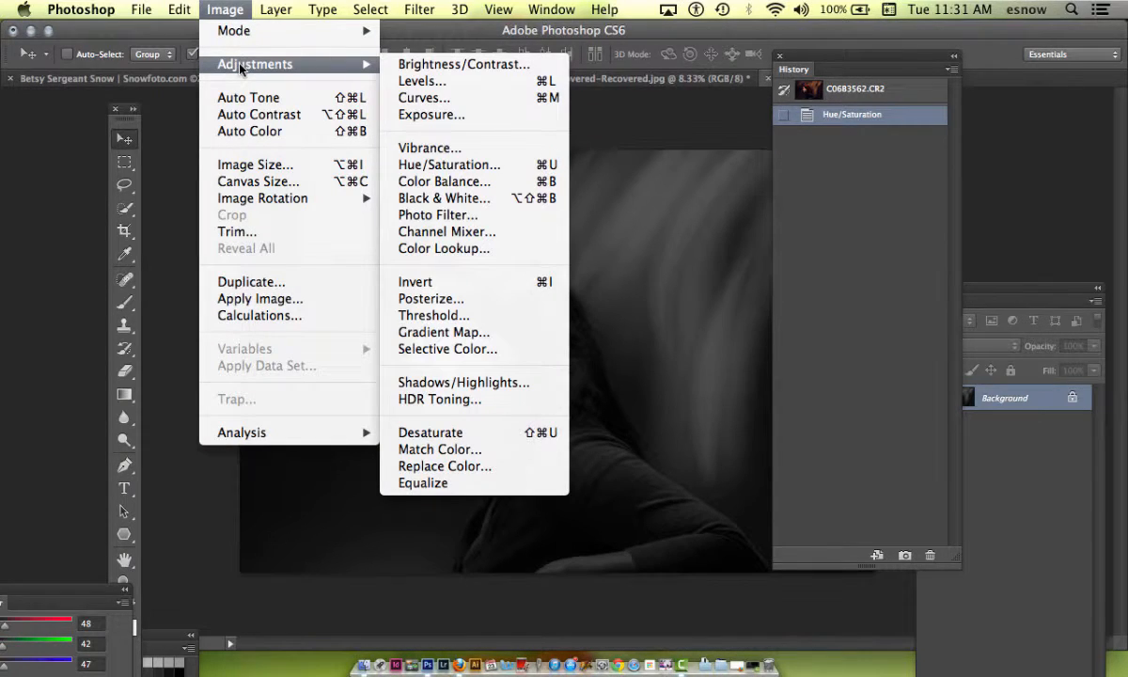
click(385, 81)
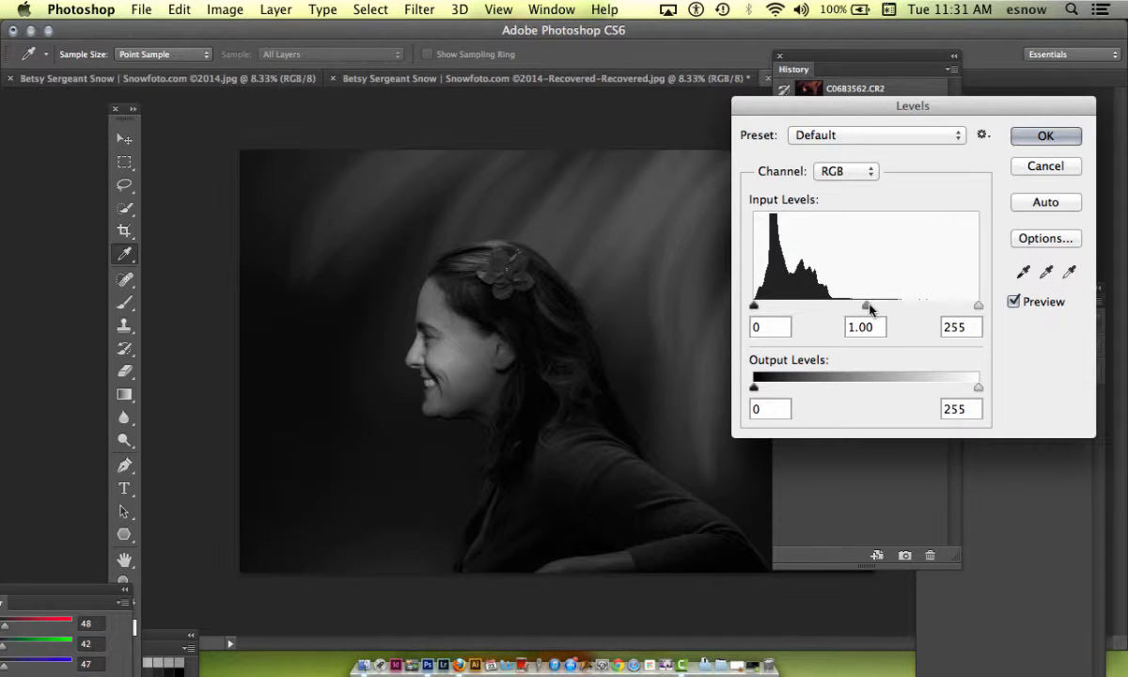
drag(865, 306, 848, 307)
drag(754, 308, 763, 307)
drag(849, 306, 838, 303)
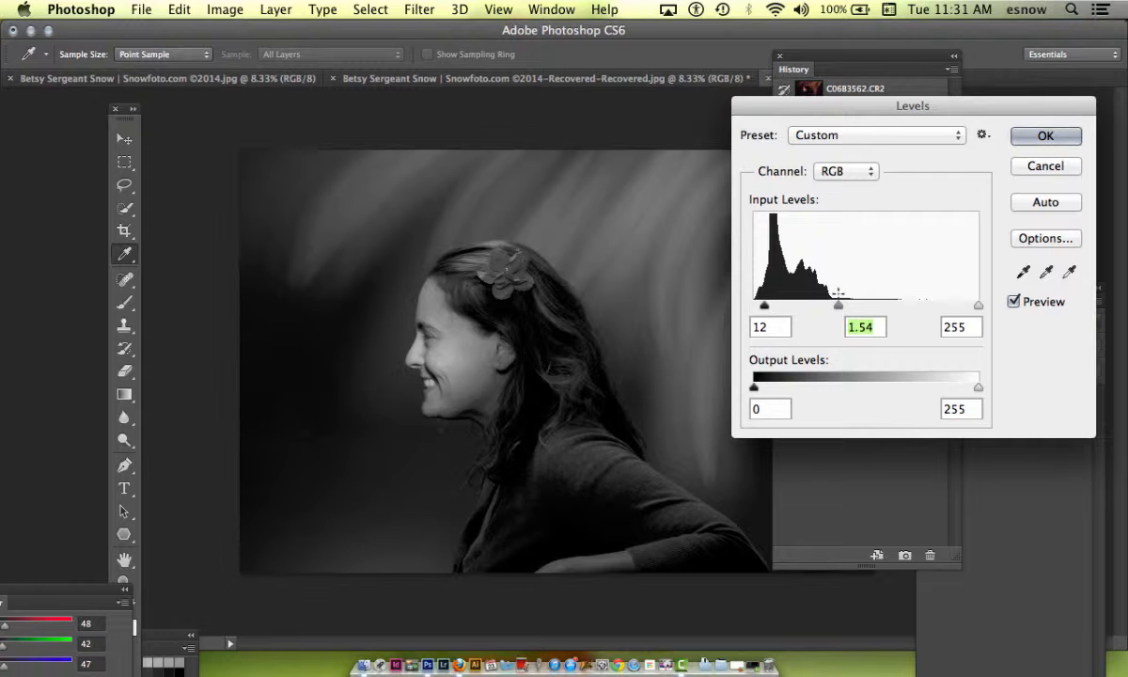
click(1057, 139)
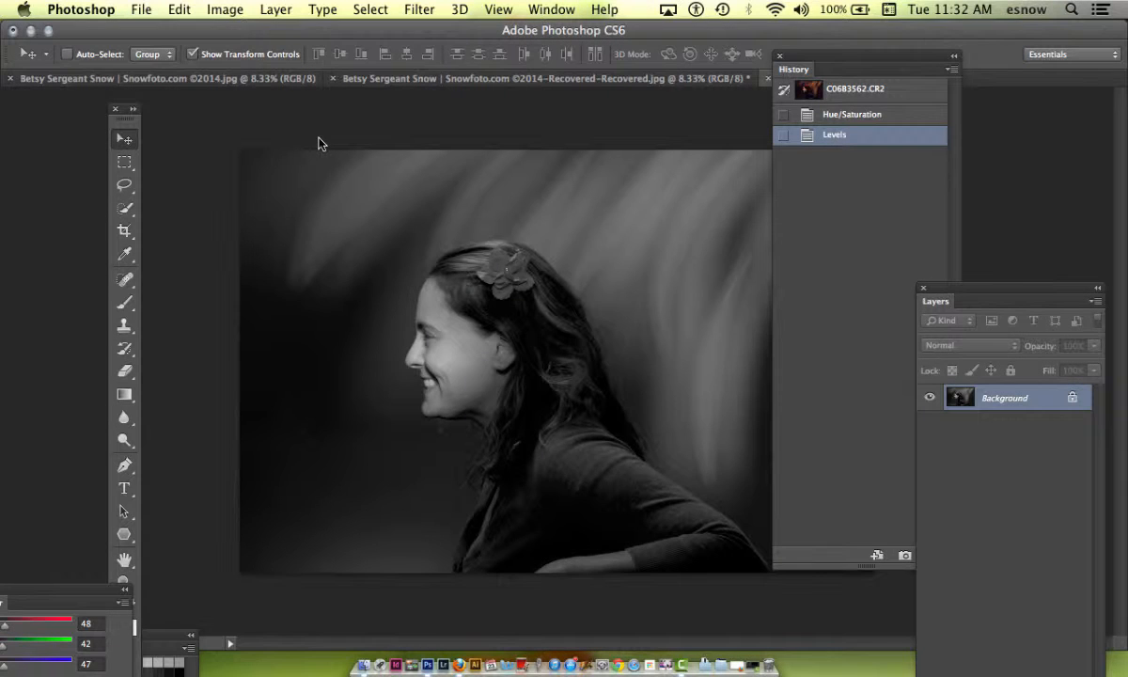
Restore the C06B3562.CR2 snapshot from the history and select the red flower in the hair with the Quick Selection tool.
click(814, 89)
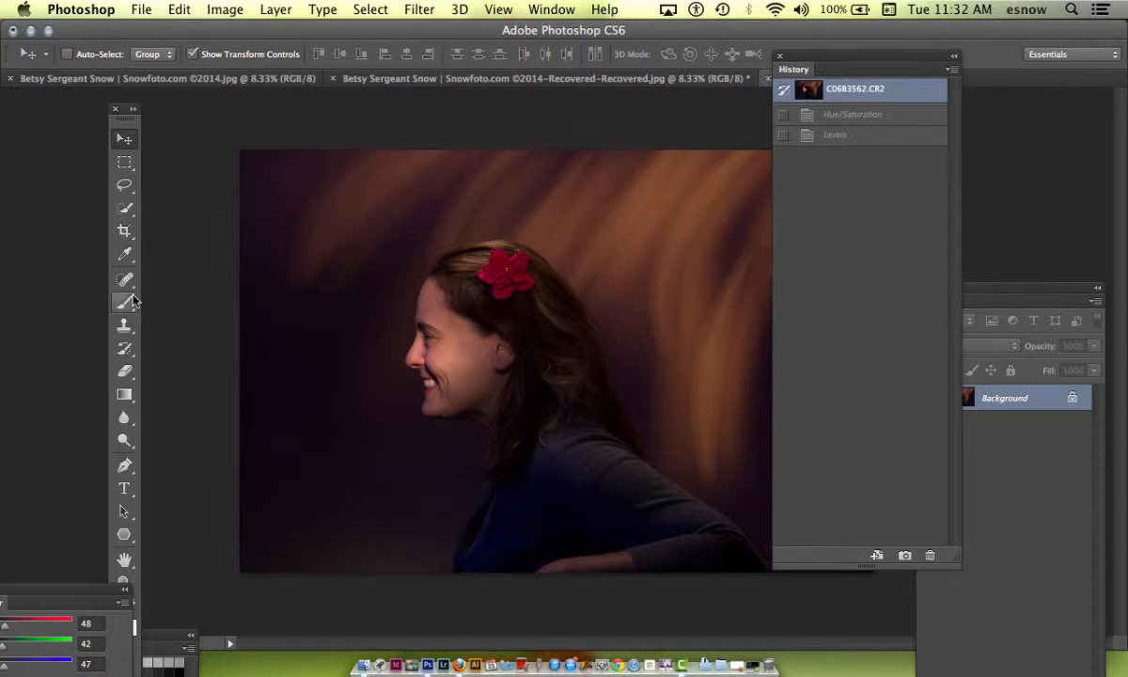
click(127, 209)
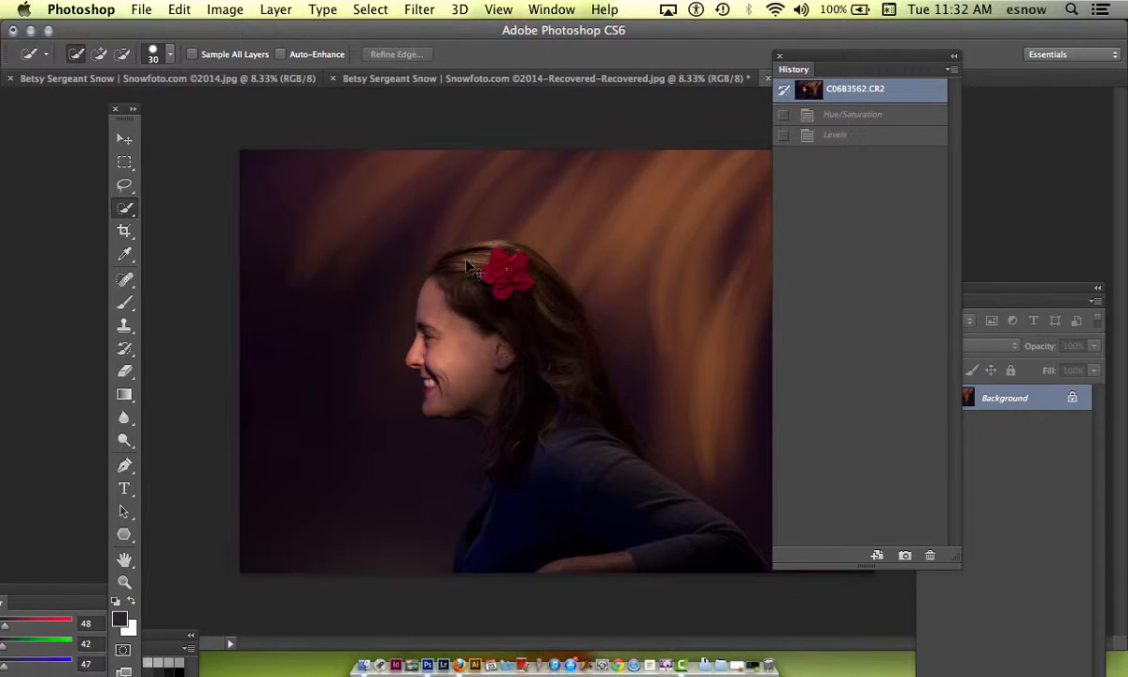
scroll(477, 272, up, 6)
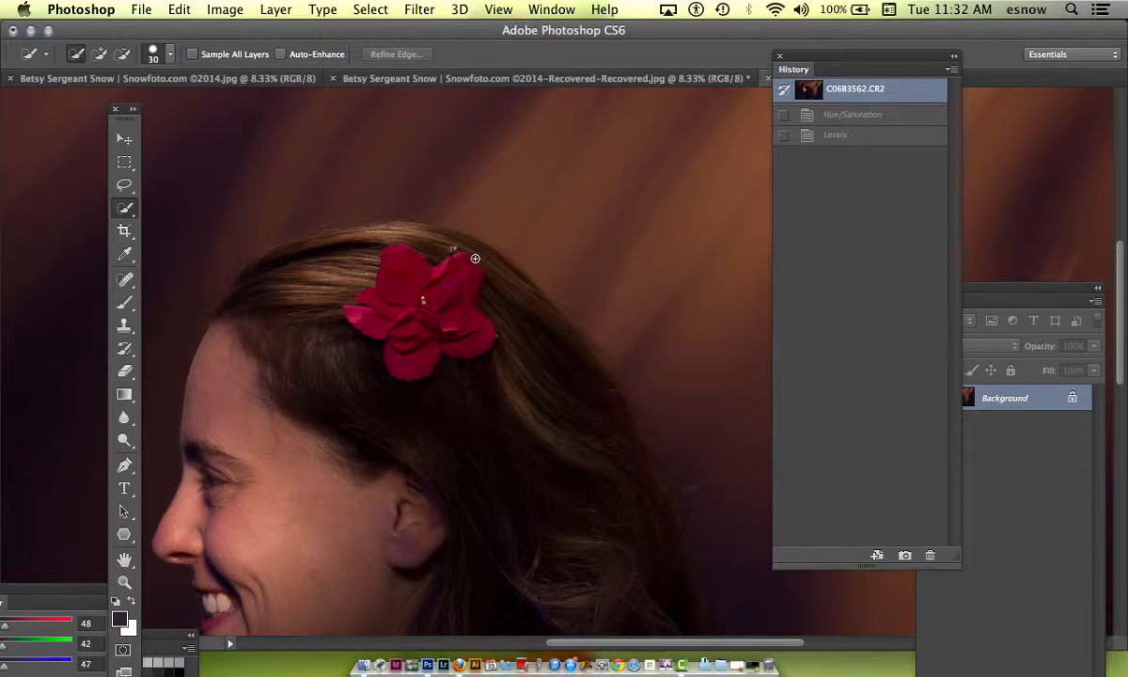
mouse_move(396, 257)
mouse_down()
mouse_move(368, 271)
mouse_move(419, 353)
mouse_move(428, 316)
mouse_move(459, 320)
mouse_move(478, 342)
mouse_up()
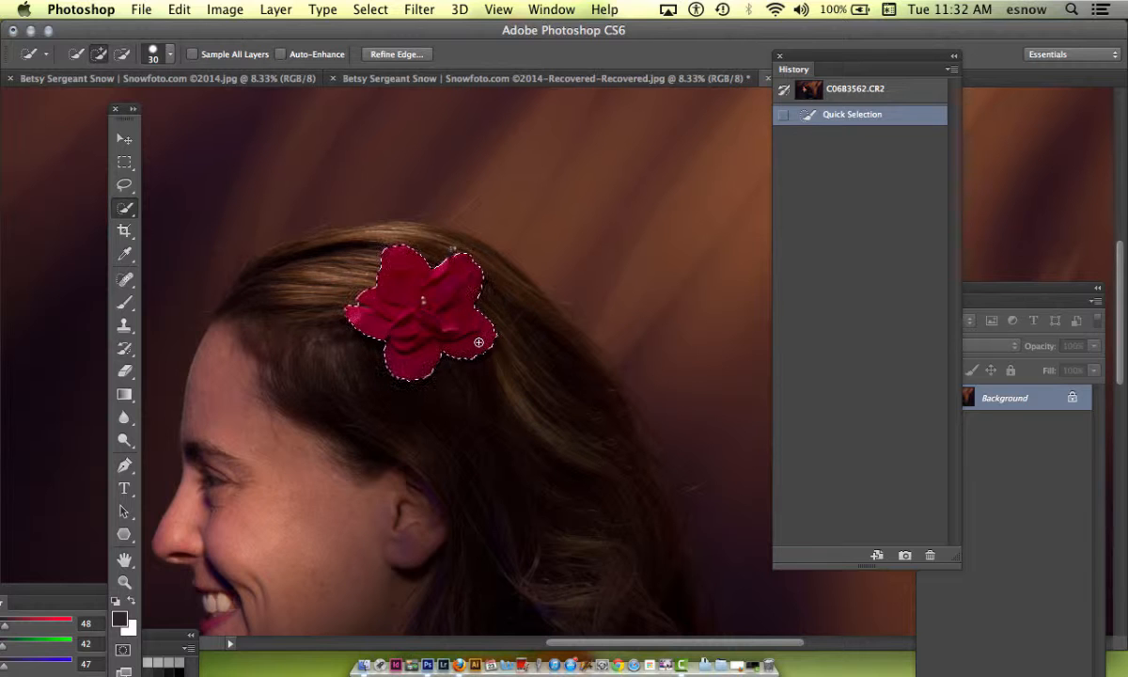
key(super+minus)
key(super+minus)
key(super+minus)
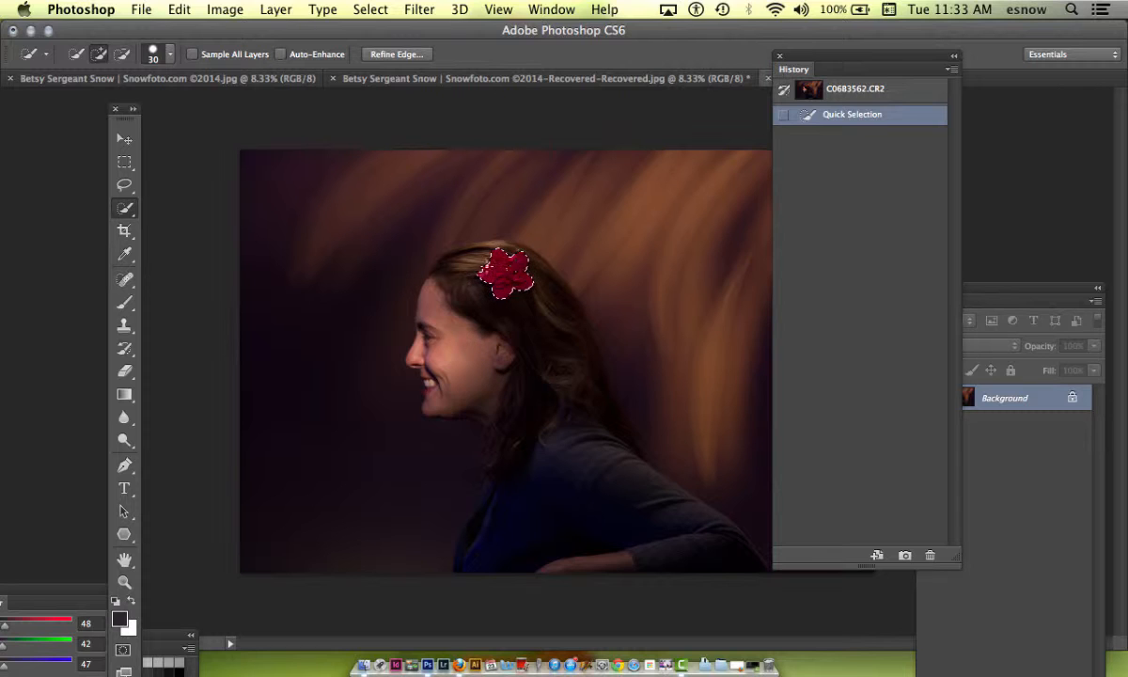
Shift the selected flower's hue from red toward magenta with a Hue/Saturation adjustment.
click(222, 9)
mouse_move(243, 66)
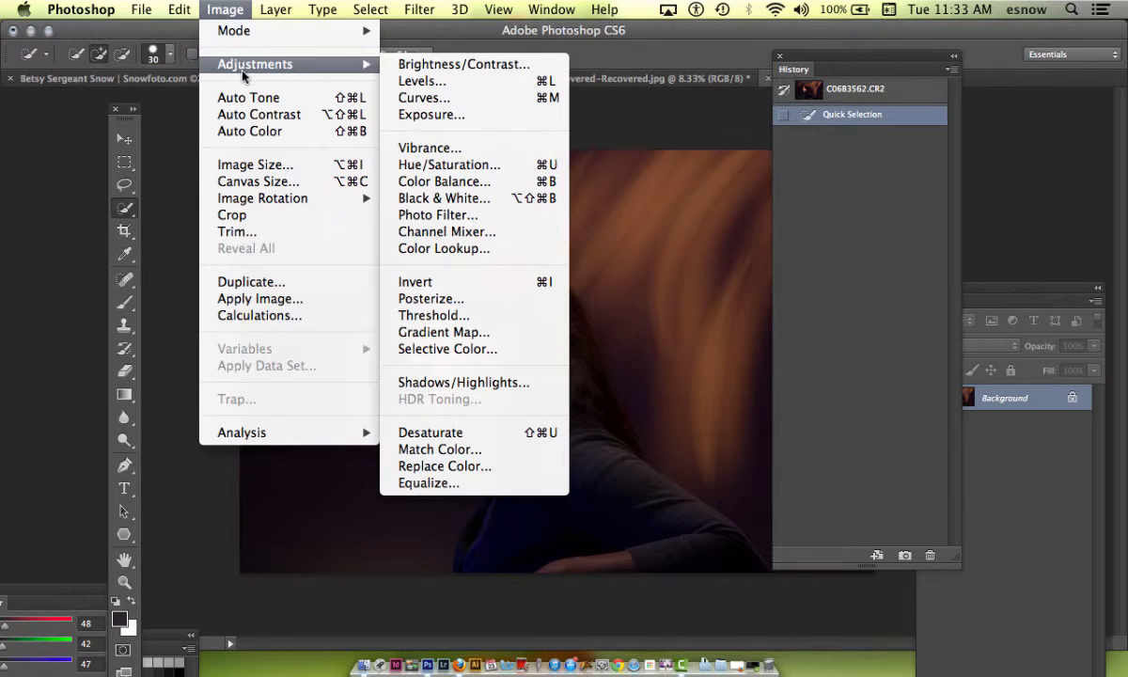
click(410, 165)
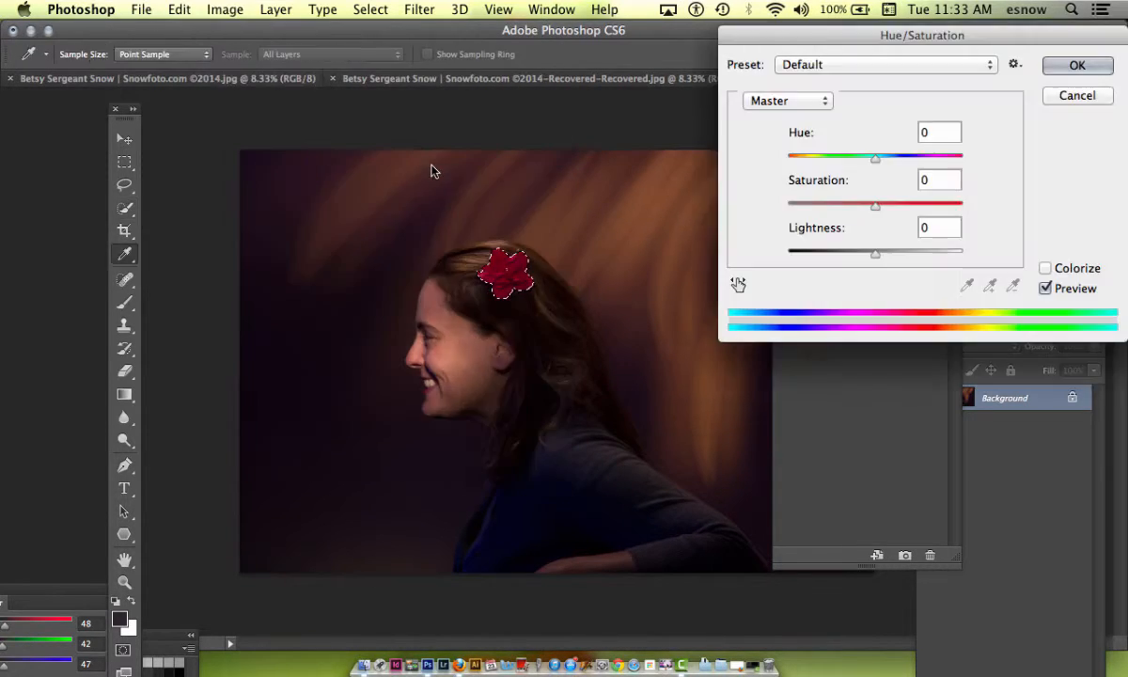
drag(875, 160, 855, 187)
click(1074, 68)
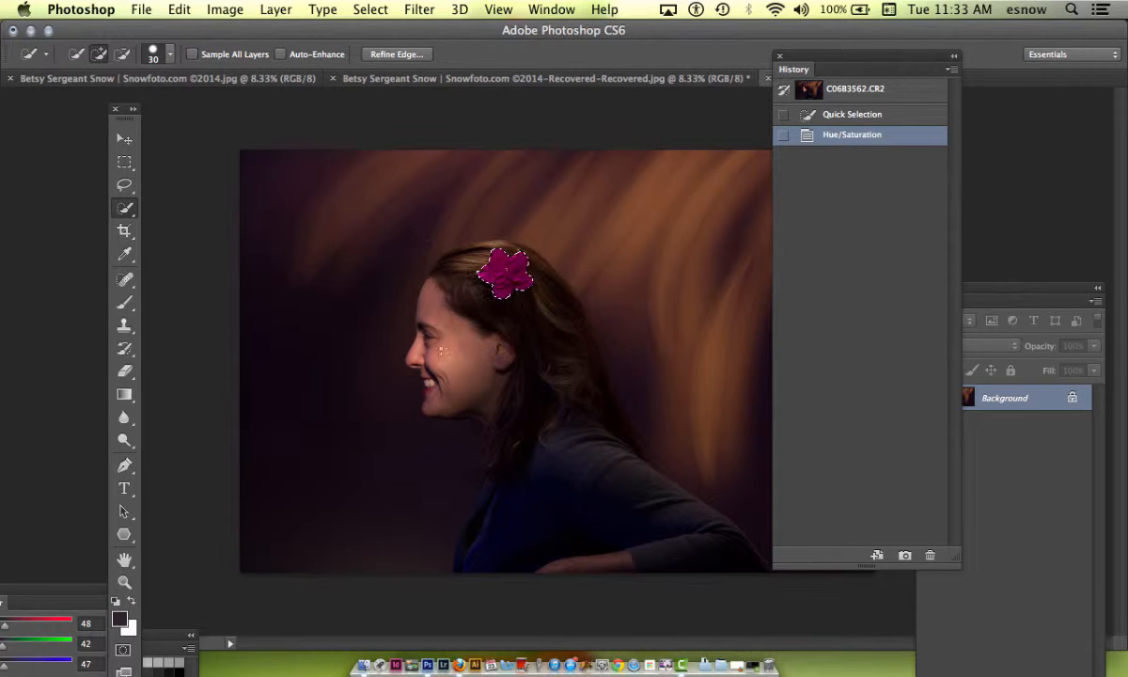
Invert the selection and desaturate everything except the flower with a Hue/Saturation adjustment, setting saturation to -97.
click(371, 10)
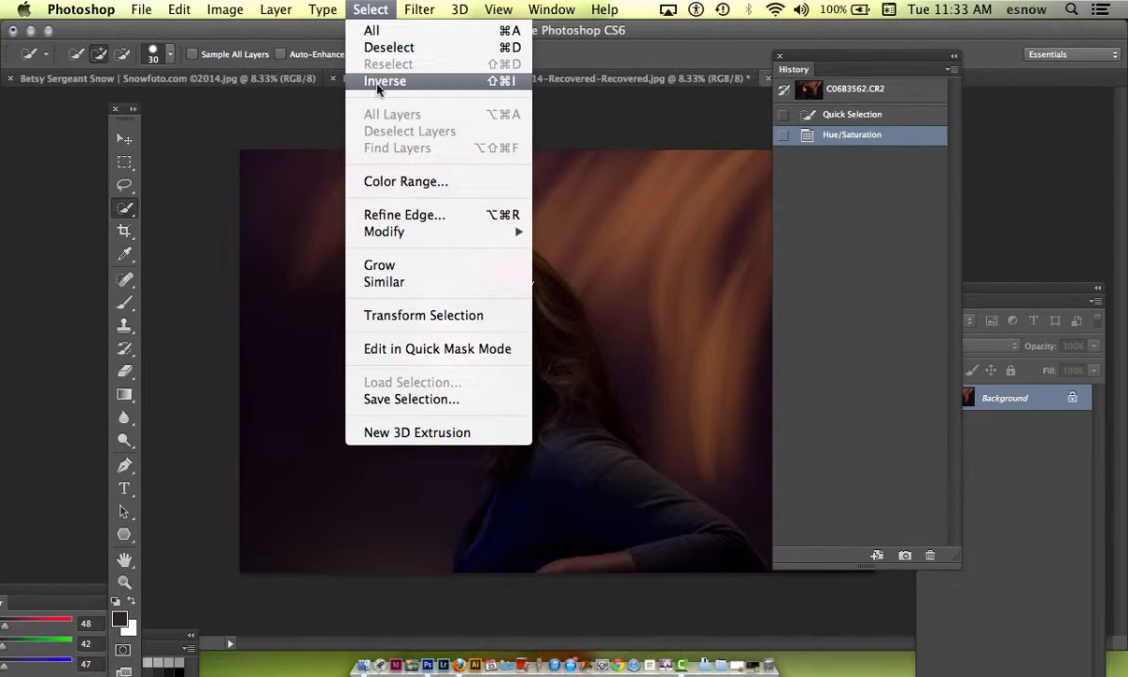
click(496, 87)
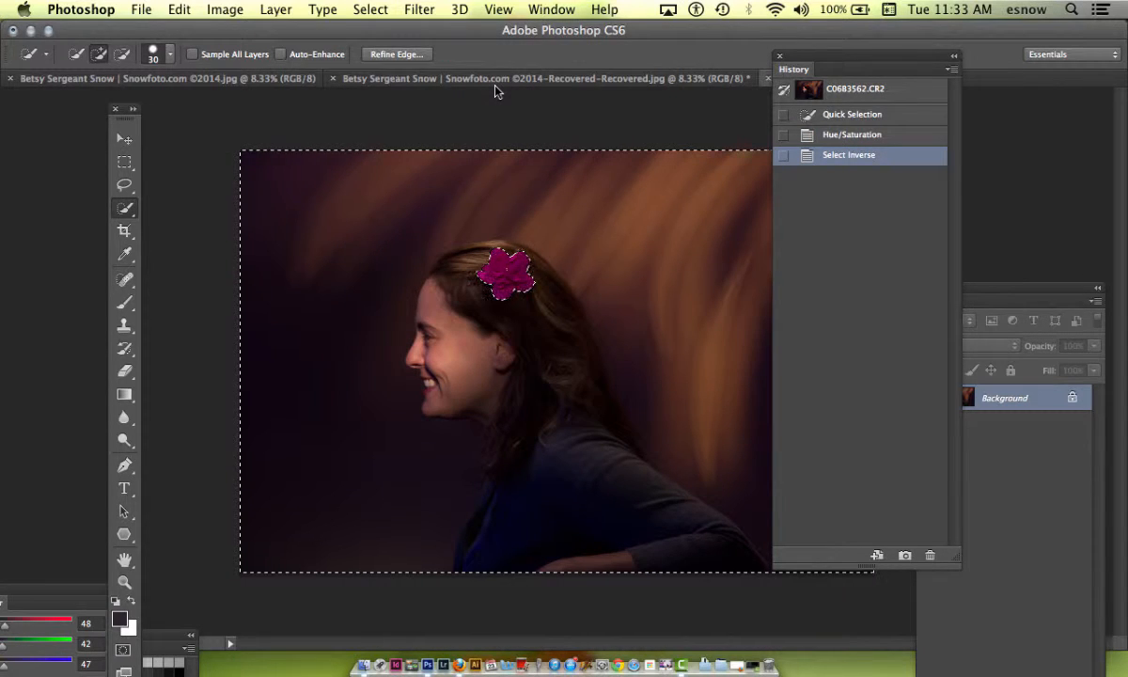
click(224, 9)
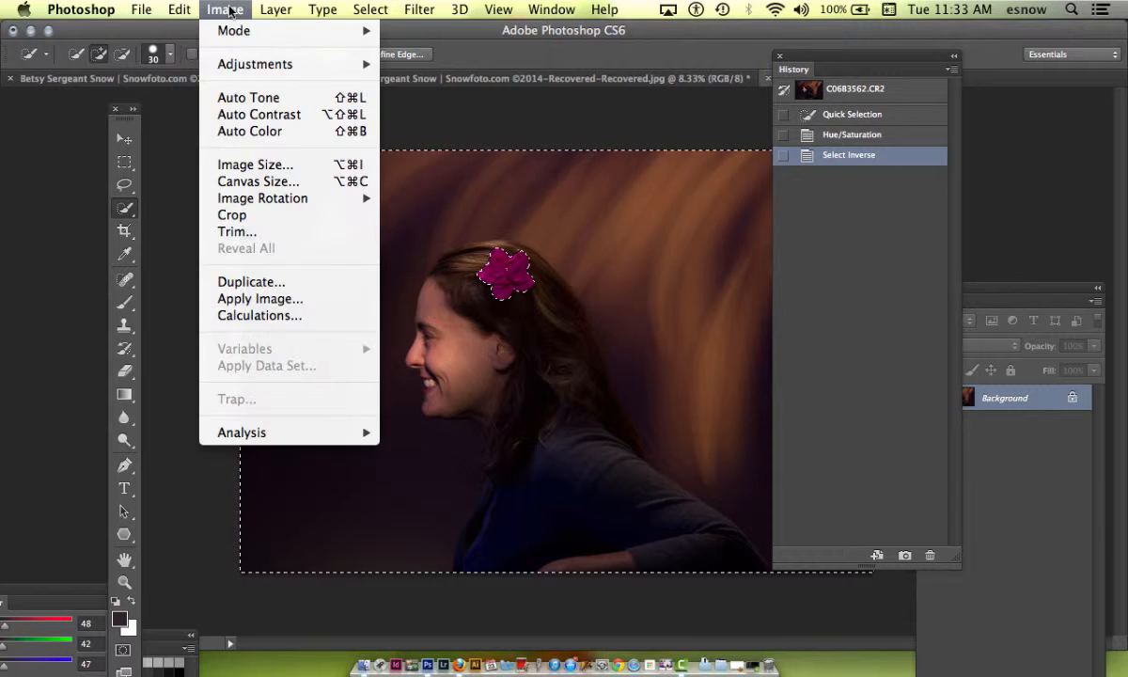
mouse_move(252, 64)
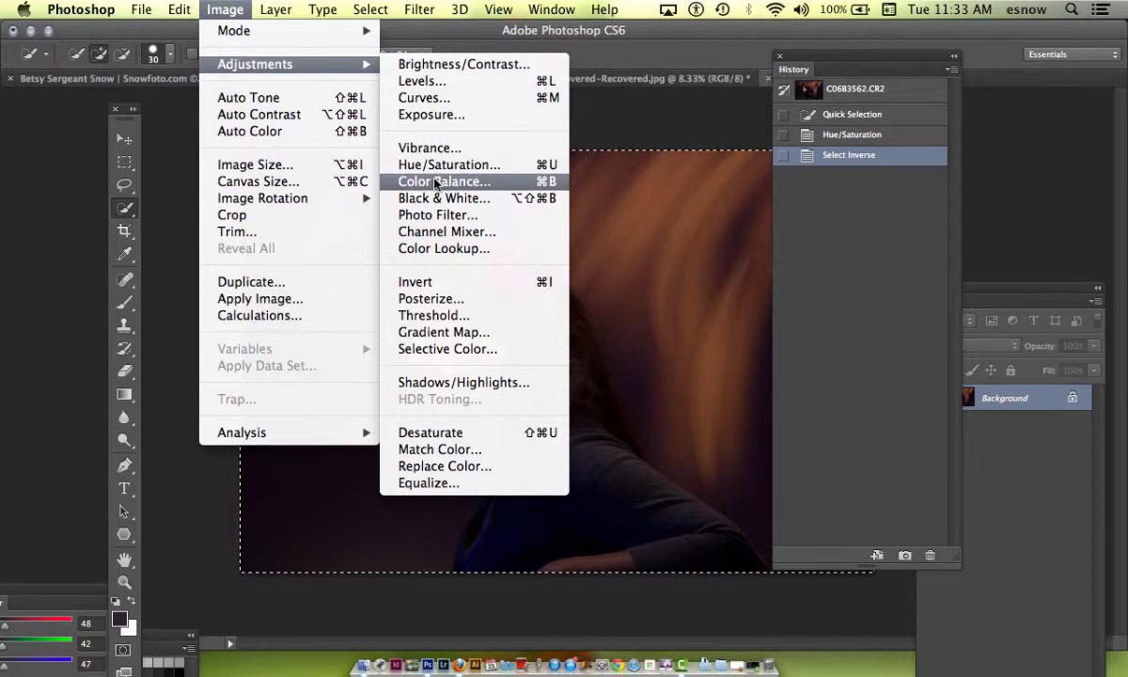
click(437, 167)
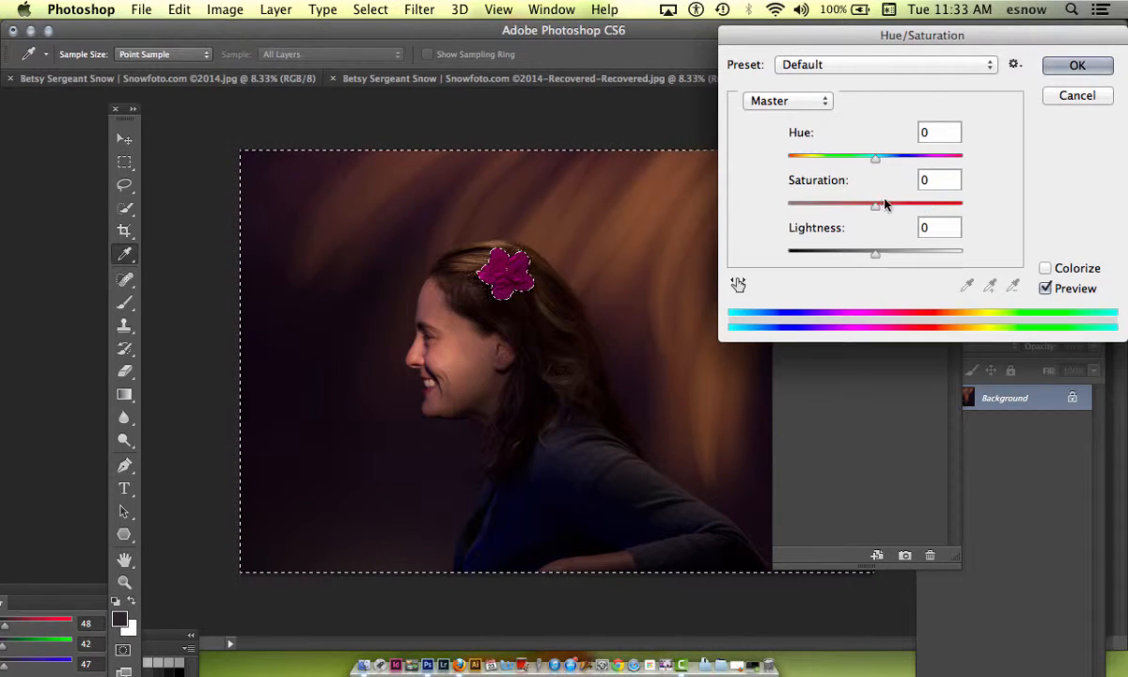
drag(872, 202, 789, 206)
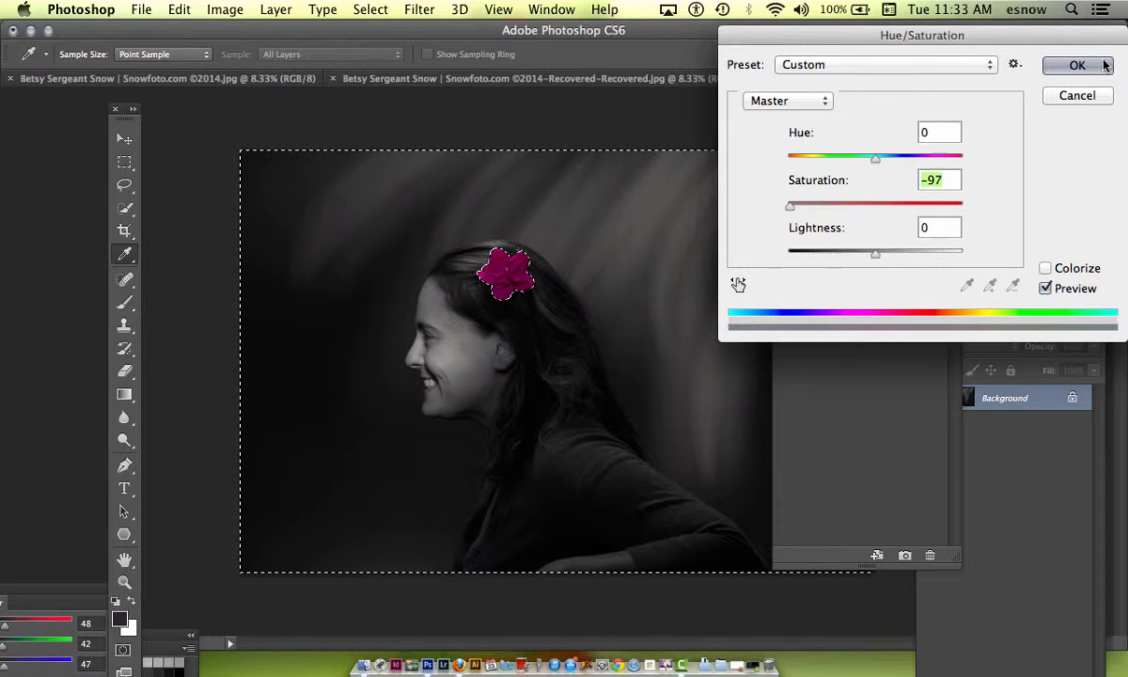
click(1077, 65)
Brighten the selected gray area around the flower with a Levels adjustment using a midtone gamma of 1.56.
click(225, 8)
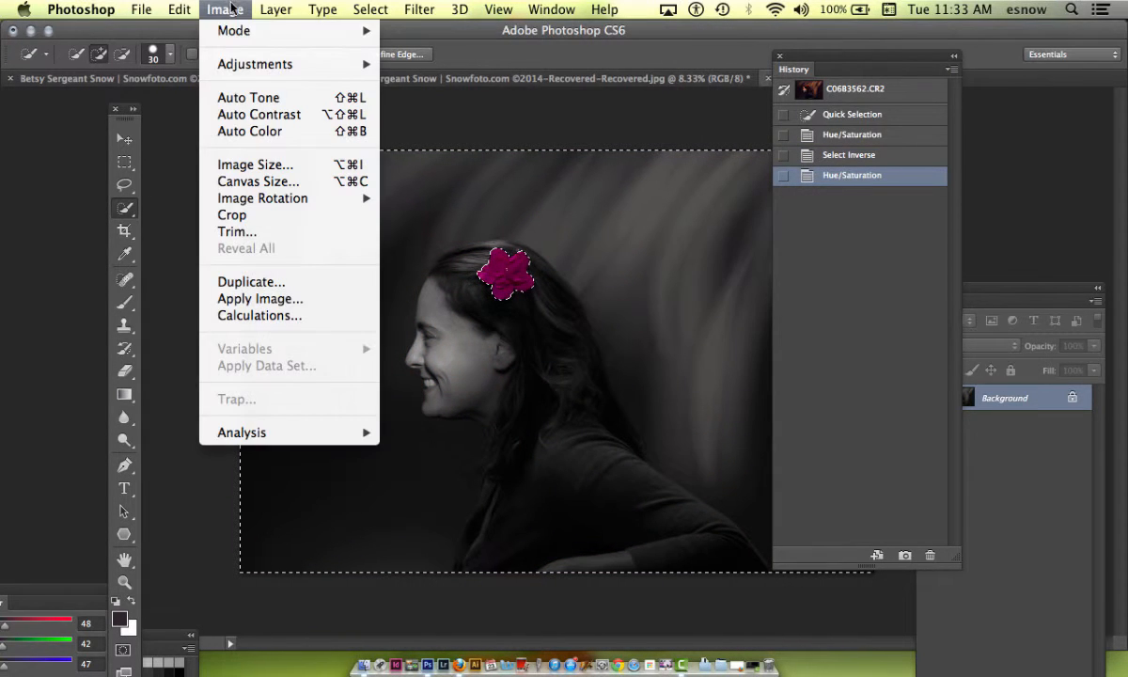
mouse_move(226, 62)
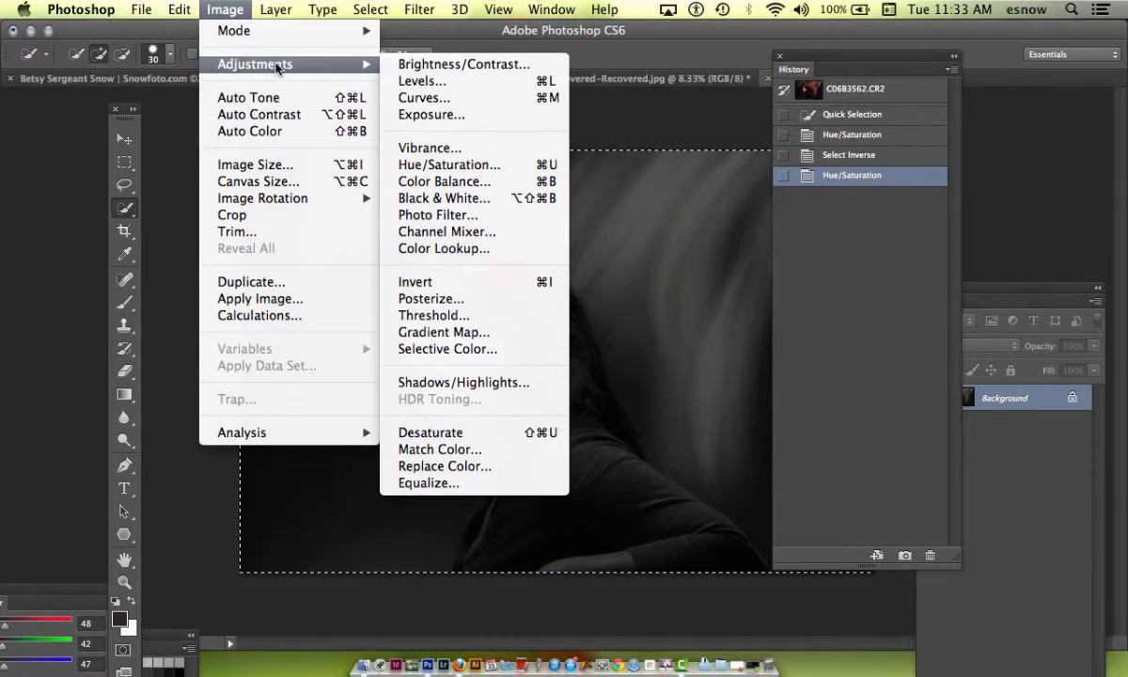
click(413, 81)
drag(867, 306, 830, 306)
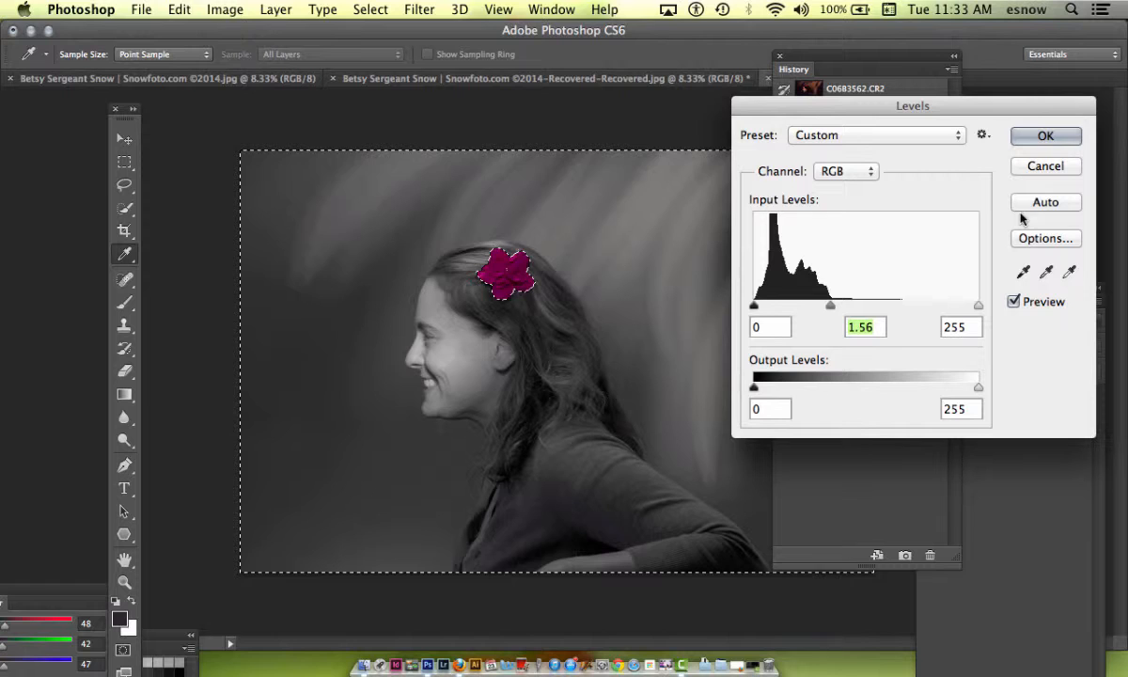
click(1046, 134)
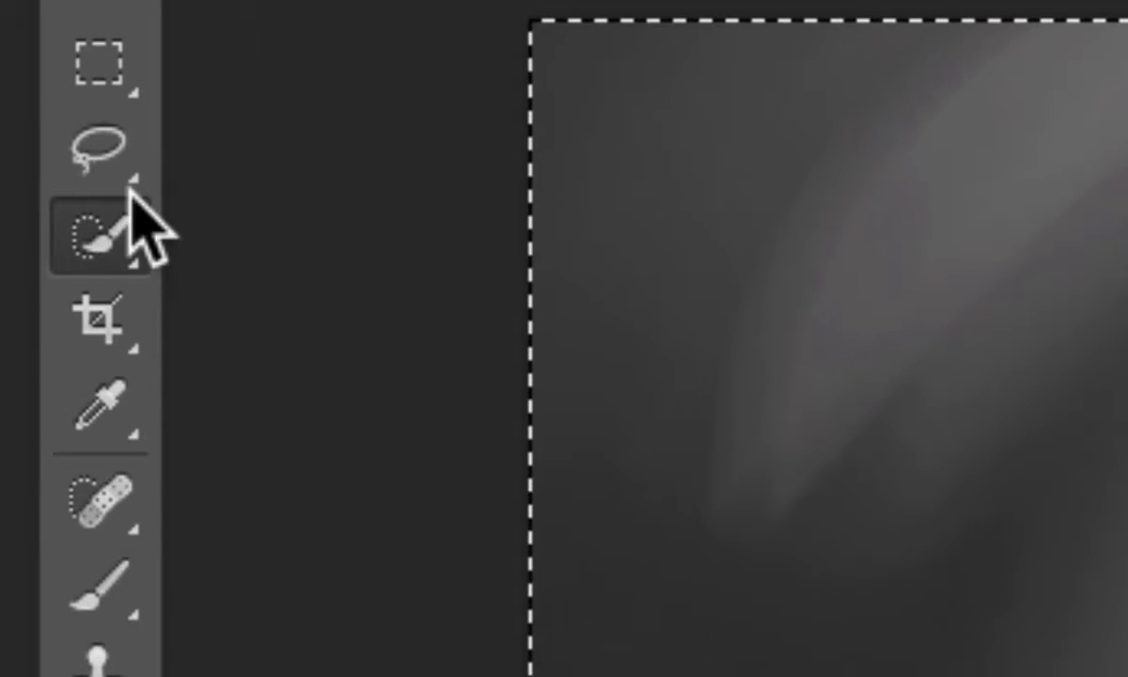
Show the marquee tool variants, switch to the Magic Wand tool and return to the Quick Selection tool.
click(132, 79)
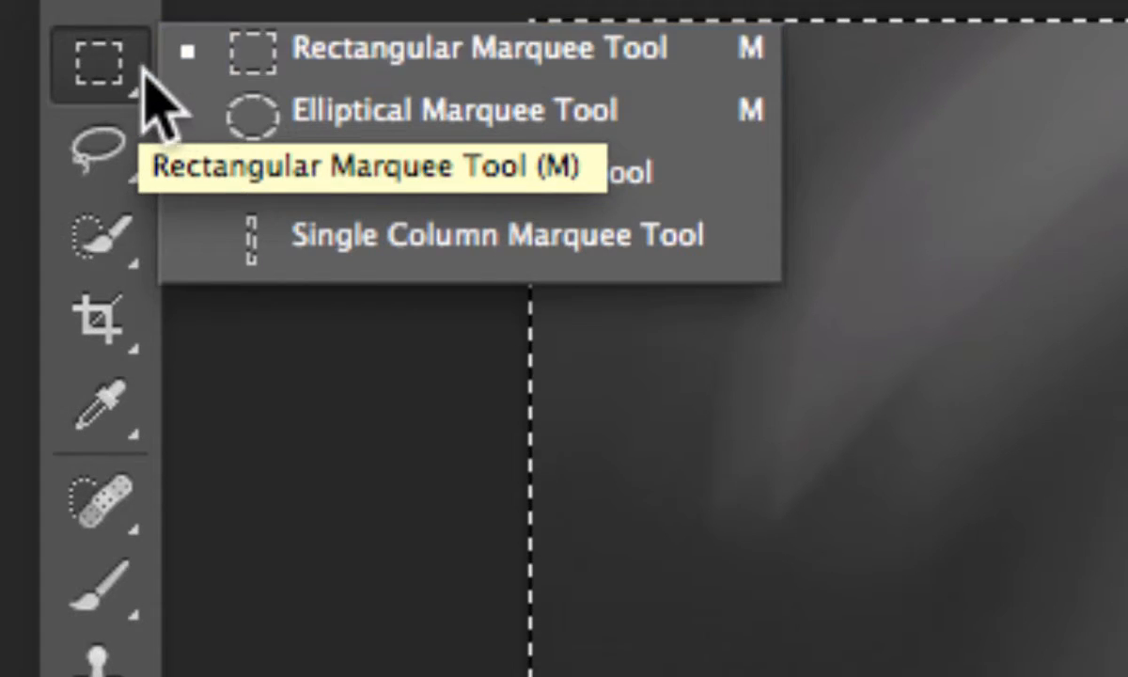
click(107, 218)
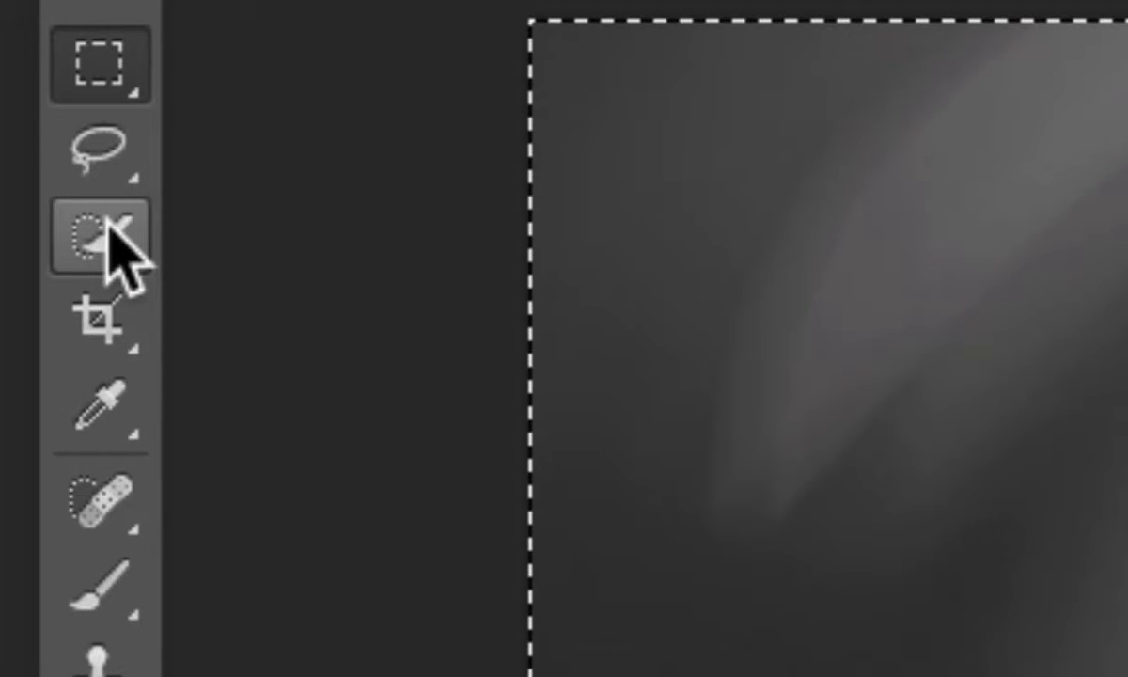
mouse_move(106, 219)
mouse_down()
mouse_move(222, 252)
mouse_move(242, 271)
mouse_up()
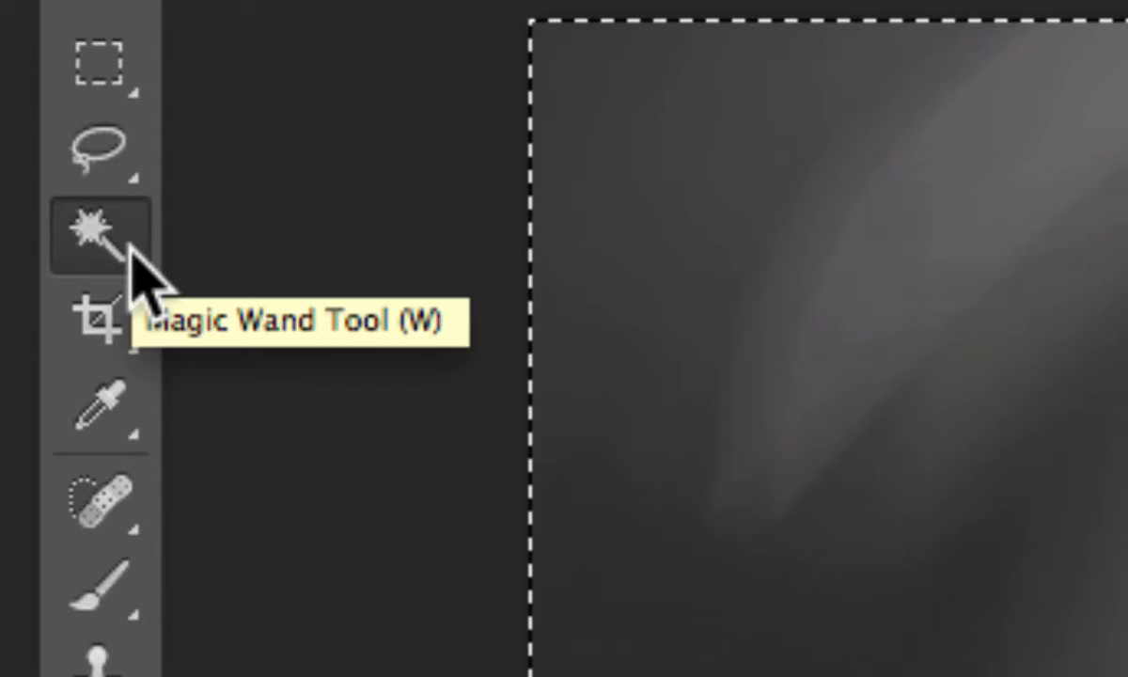
mouse_move(132, 254)
mouse_down()
mouse_move(166, 234)
mouse_move(209, 237)
mouse_up()
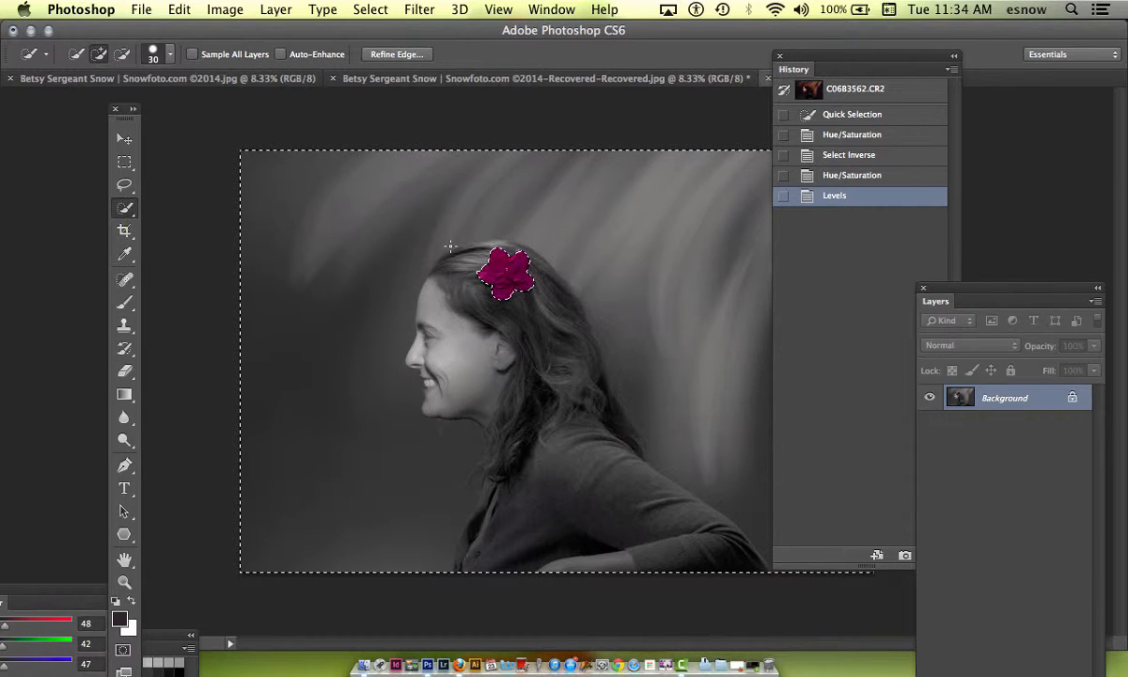
Move the History panel off the portrait and deselect the current selection.
drag(831, 61, 1045, 192)
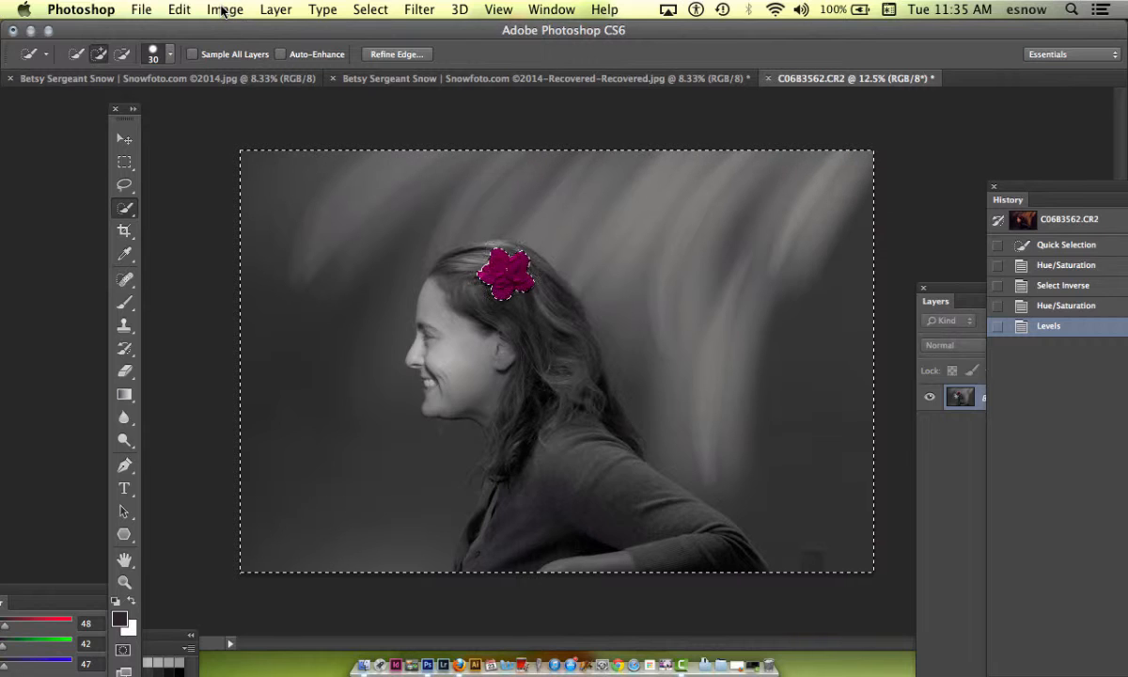
click(363, 11)
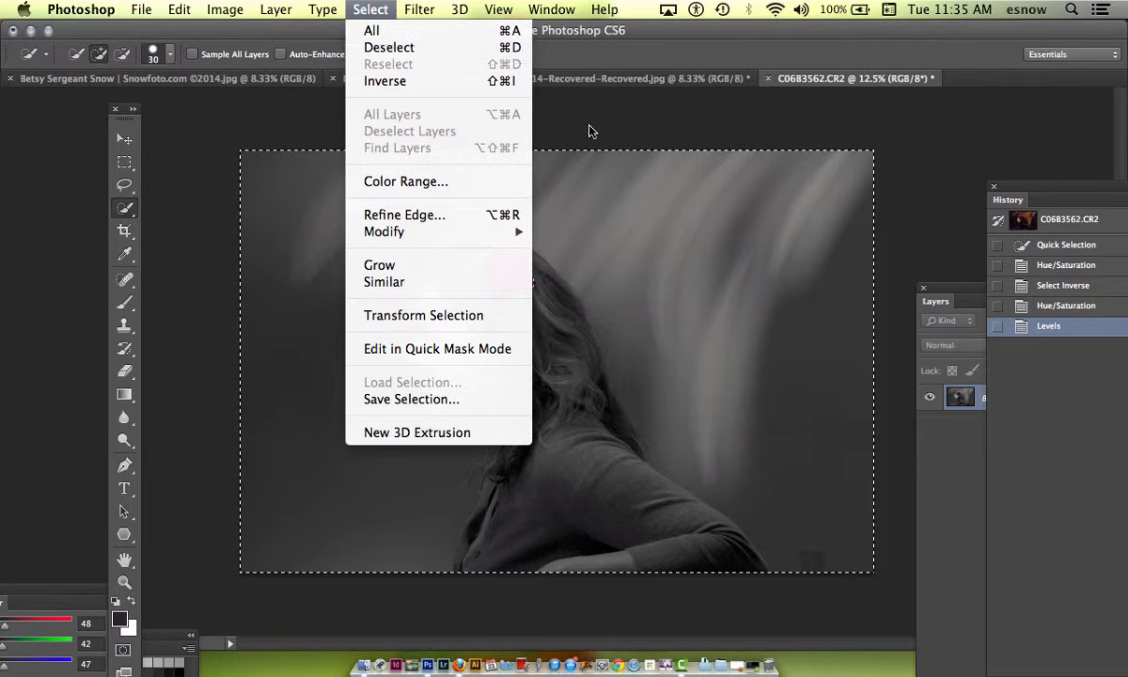
key(super+d)
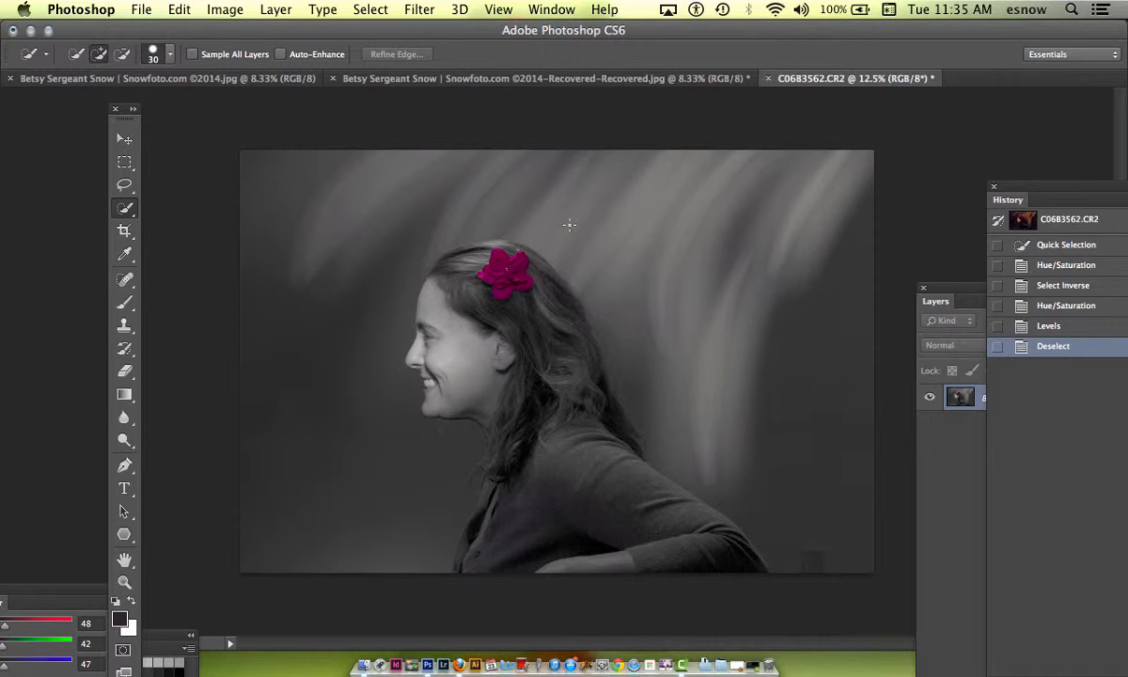
Apply an Add Noise filter to the whole portrait with an amount of 37.74%, uniform distribution and monochromatic grain.
key(super+plus)
key(super+plus)
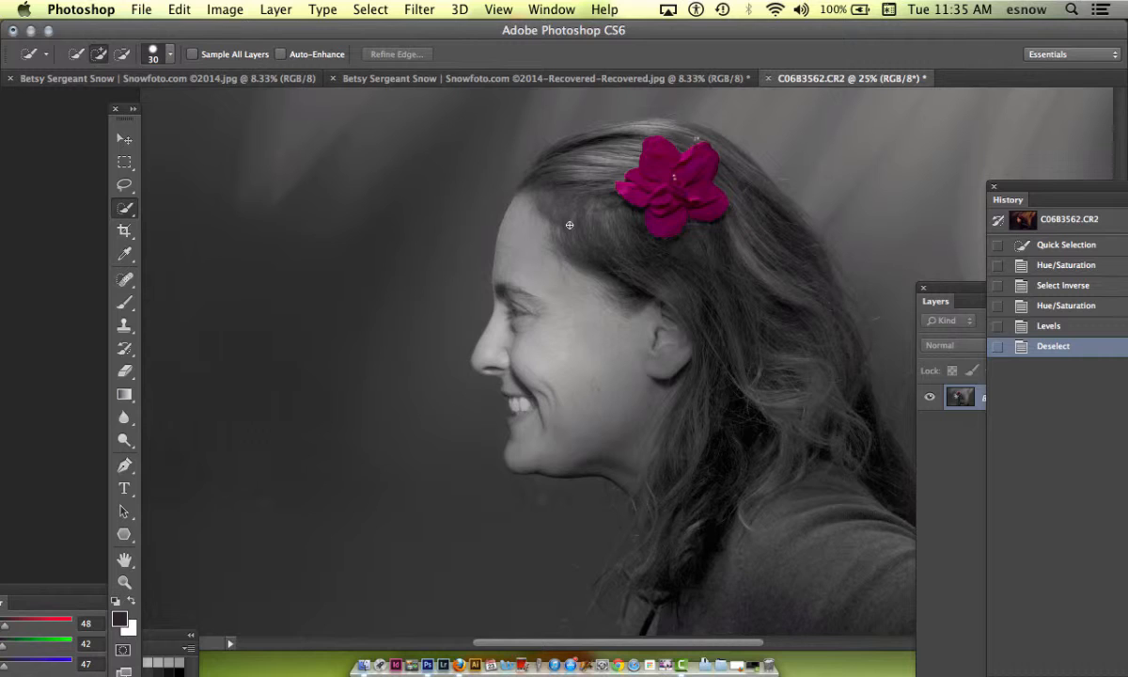
click(419, 11)
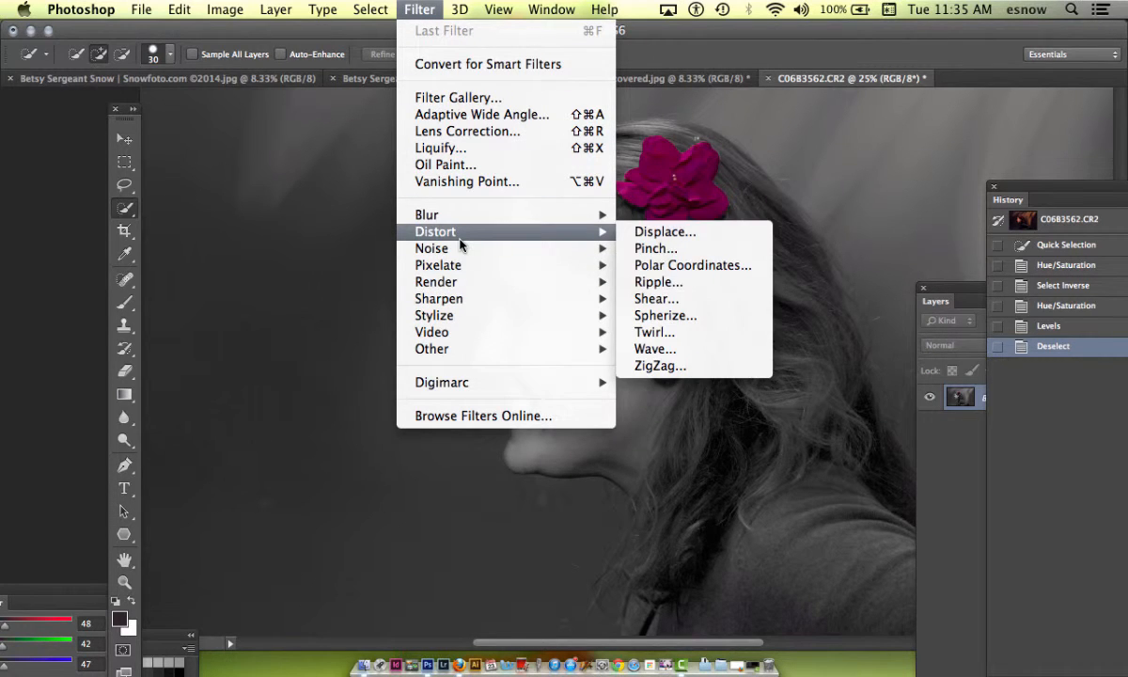
mouse_move(460, 252)
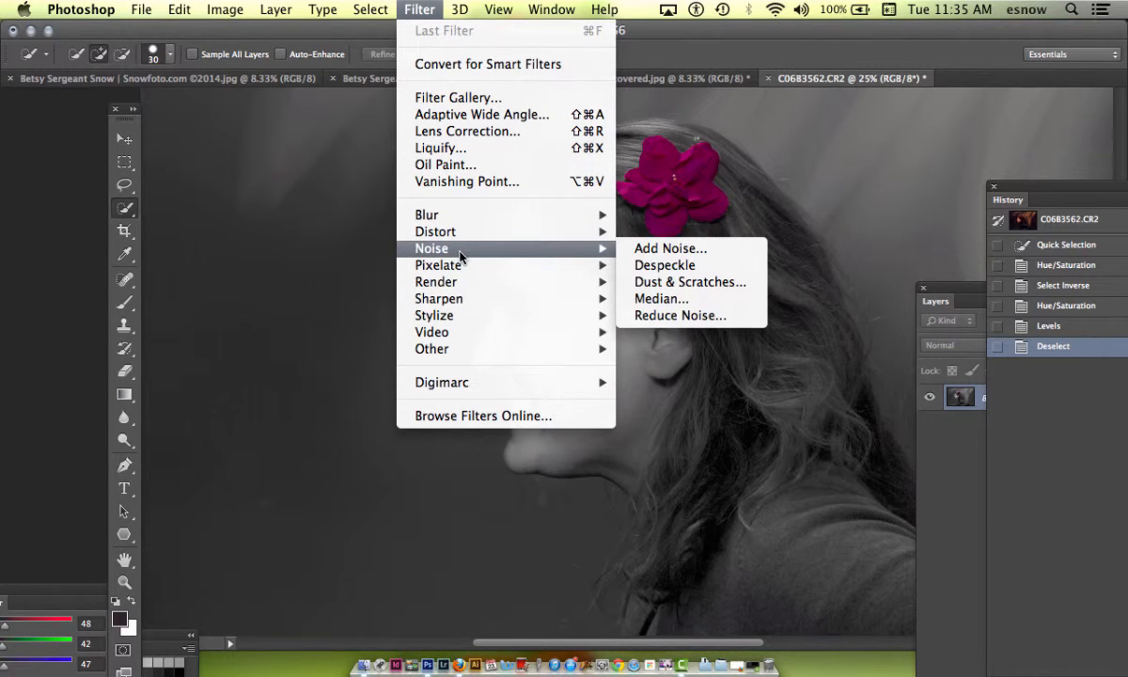
click(666, 248)
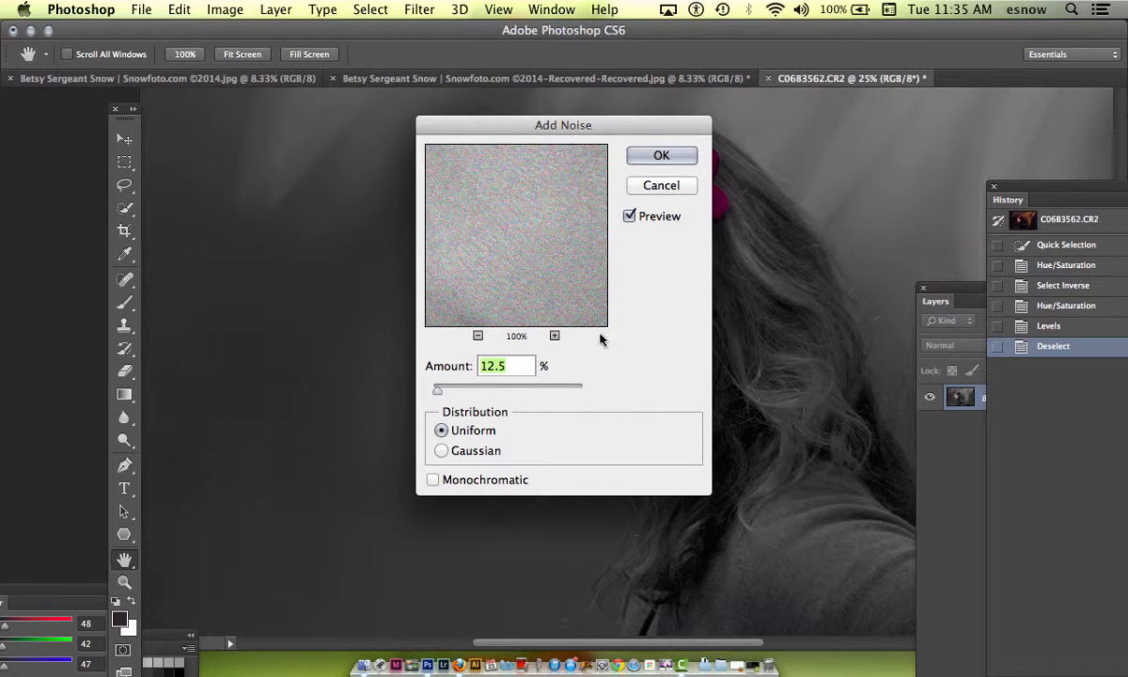
click(478, 336)
click(477, 337)
click(477, 337)
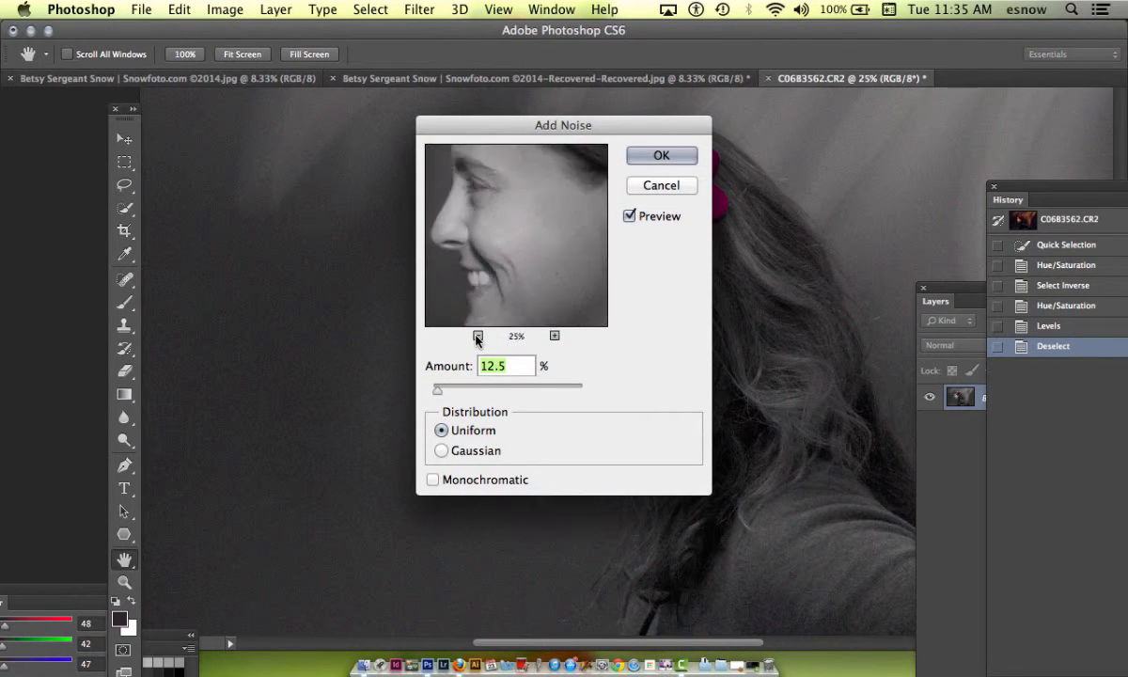
click(478, 336)
click(477, 337)
click(477, 337)
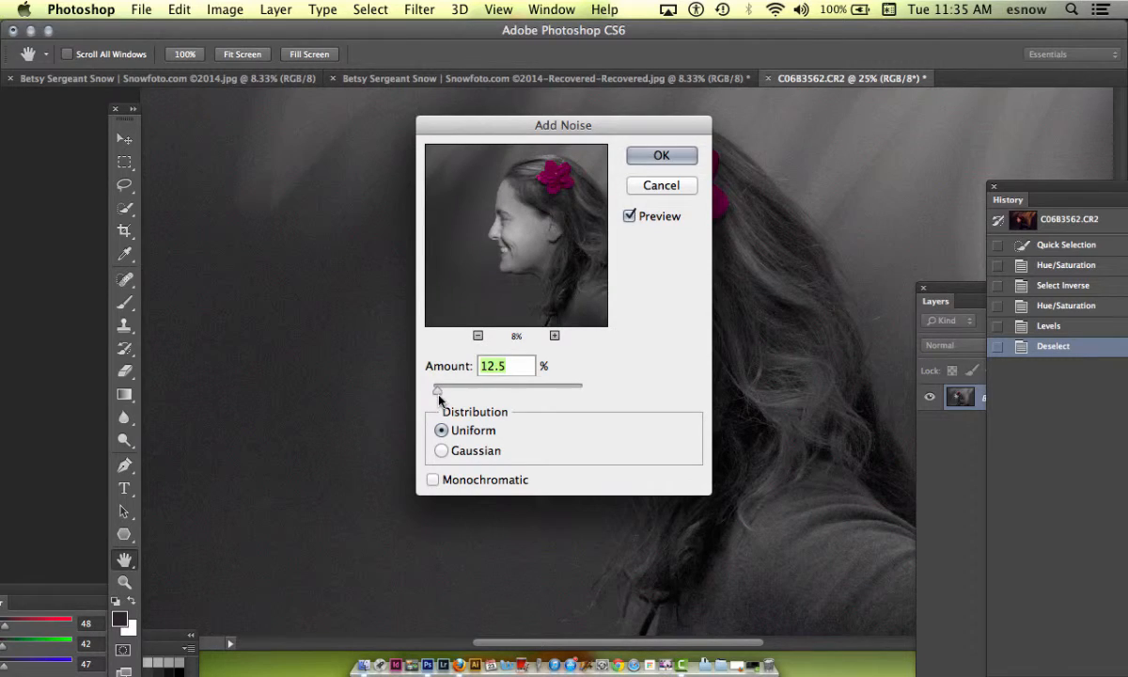
mouse_move(437, 390)
mouse_down()
mouse_move(514, 408)
mouse_move(512, 393)
mouse_move(455, 393)
mouse_up()
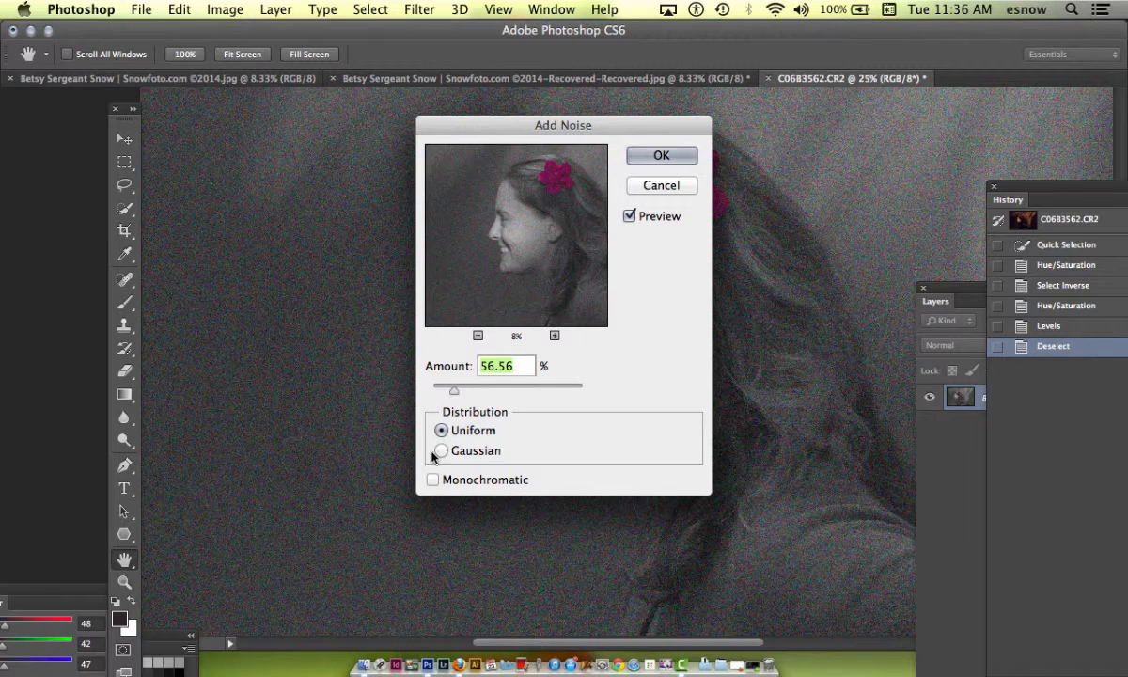
click(433, 481)
drag(455, 390, 447, 390)
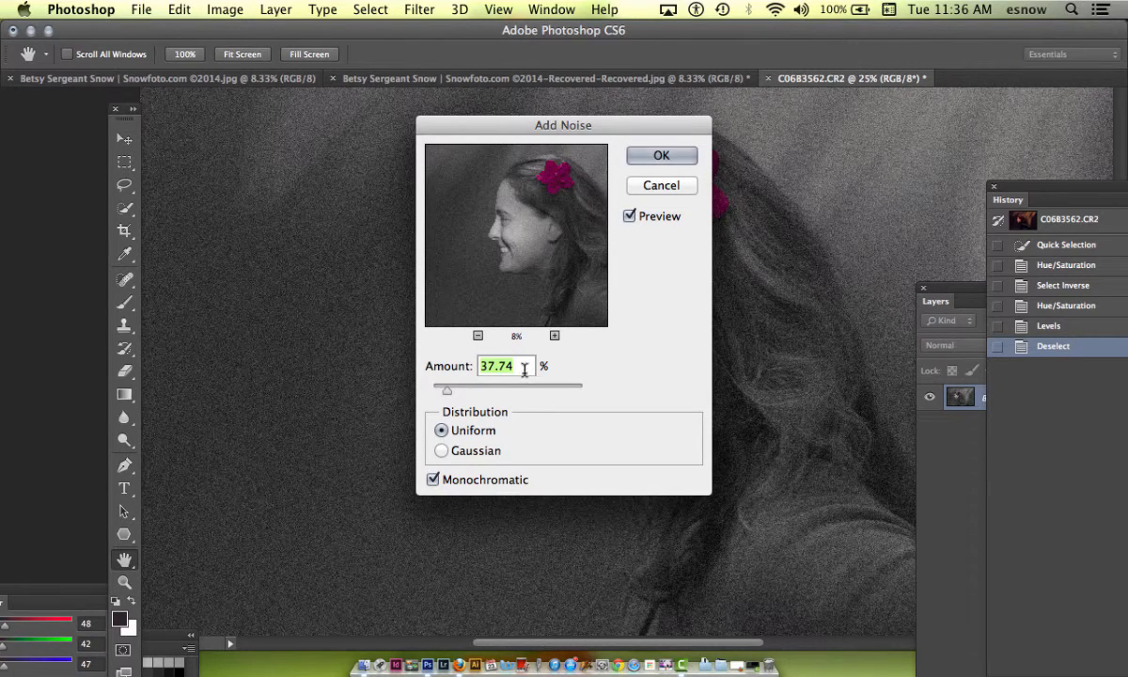
click(657, 158)
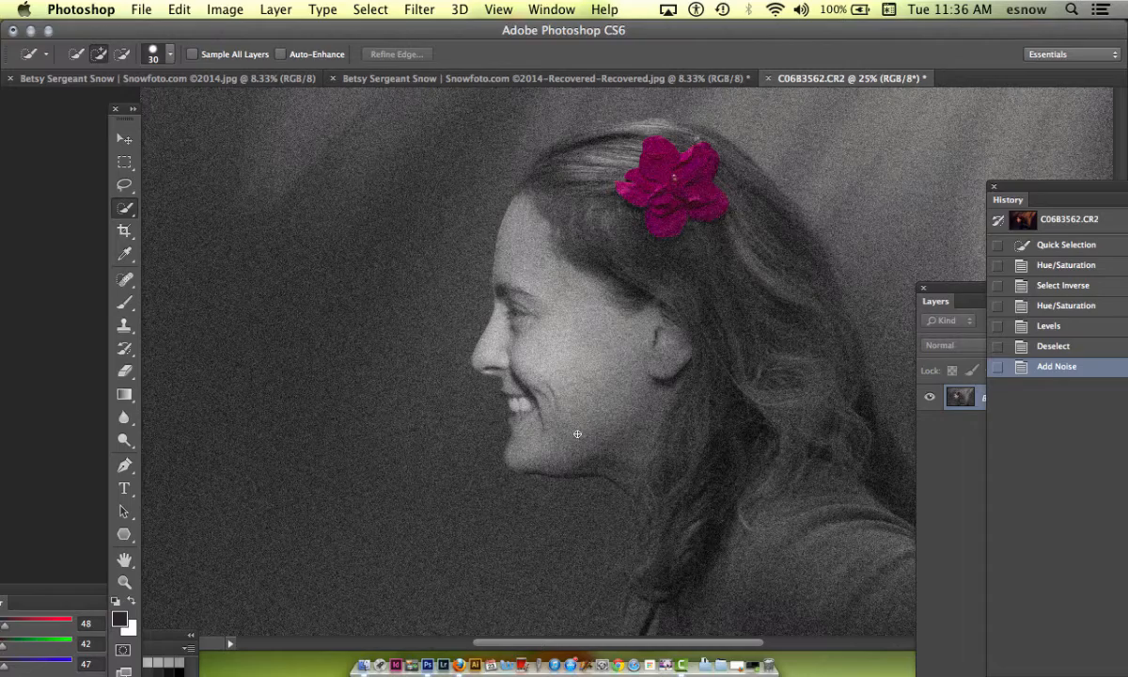
key(super+minus)
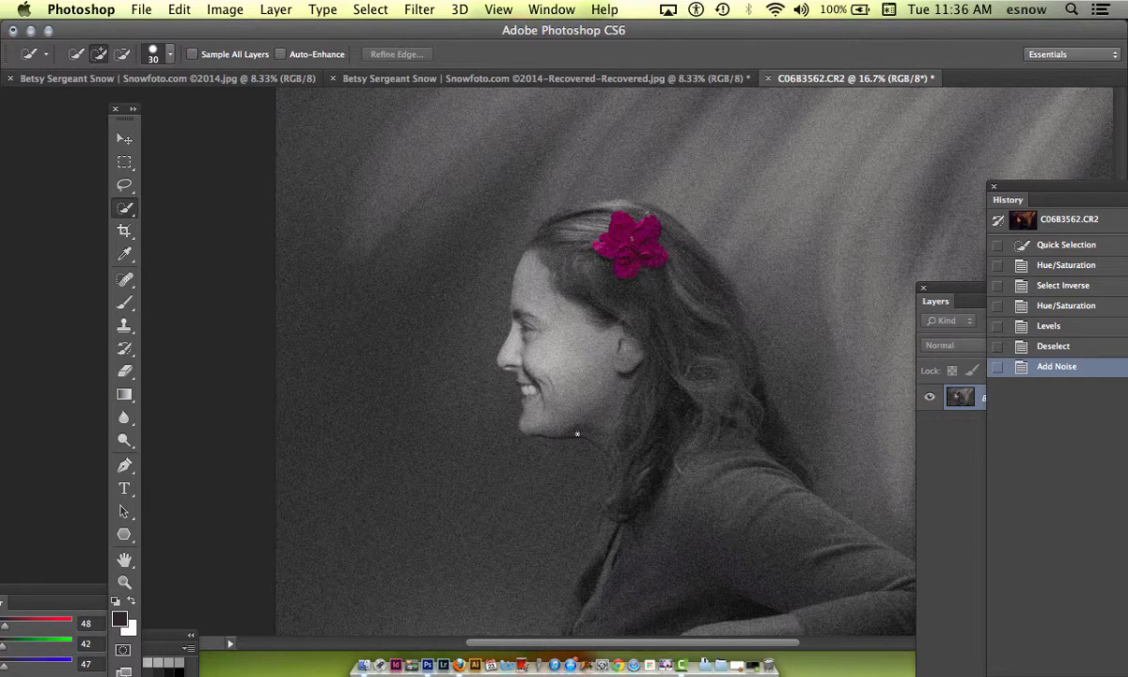
click(225, 10)
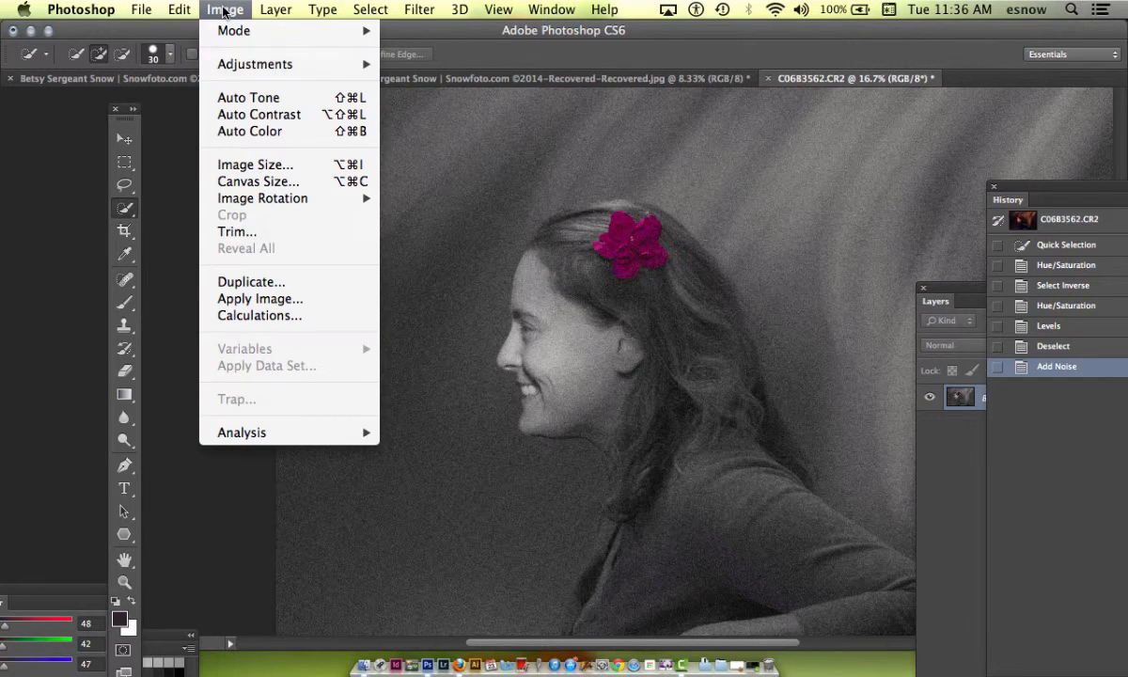
mouse_move(230, 64)
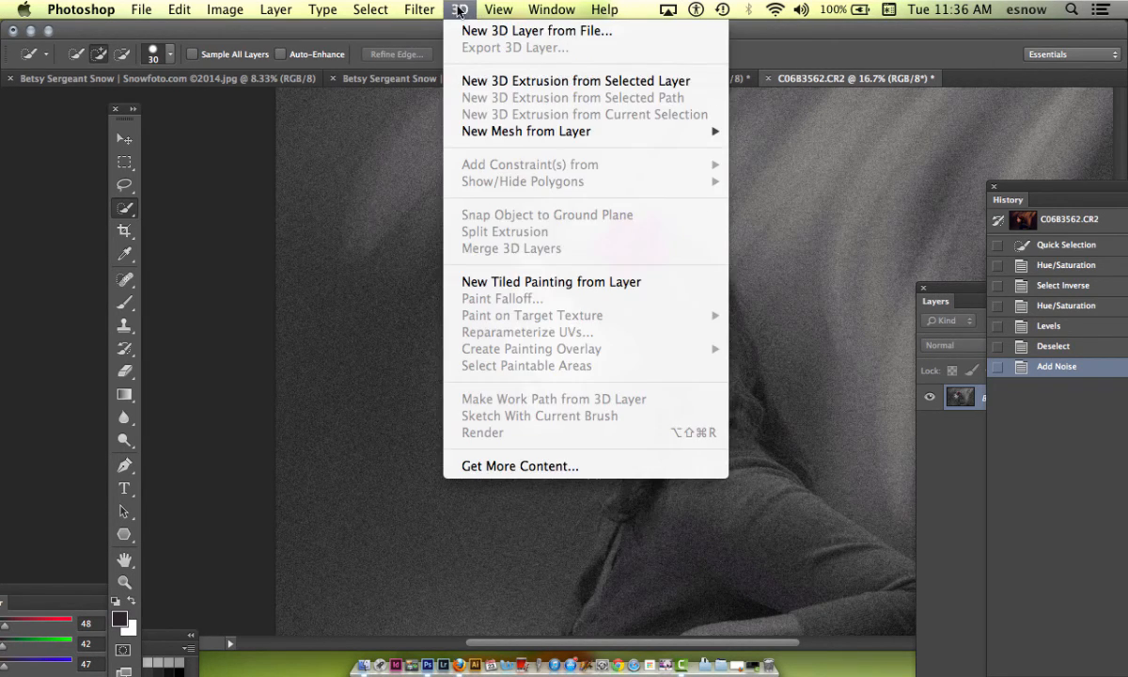
mouse_move(429, 11)
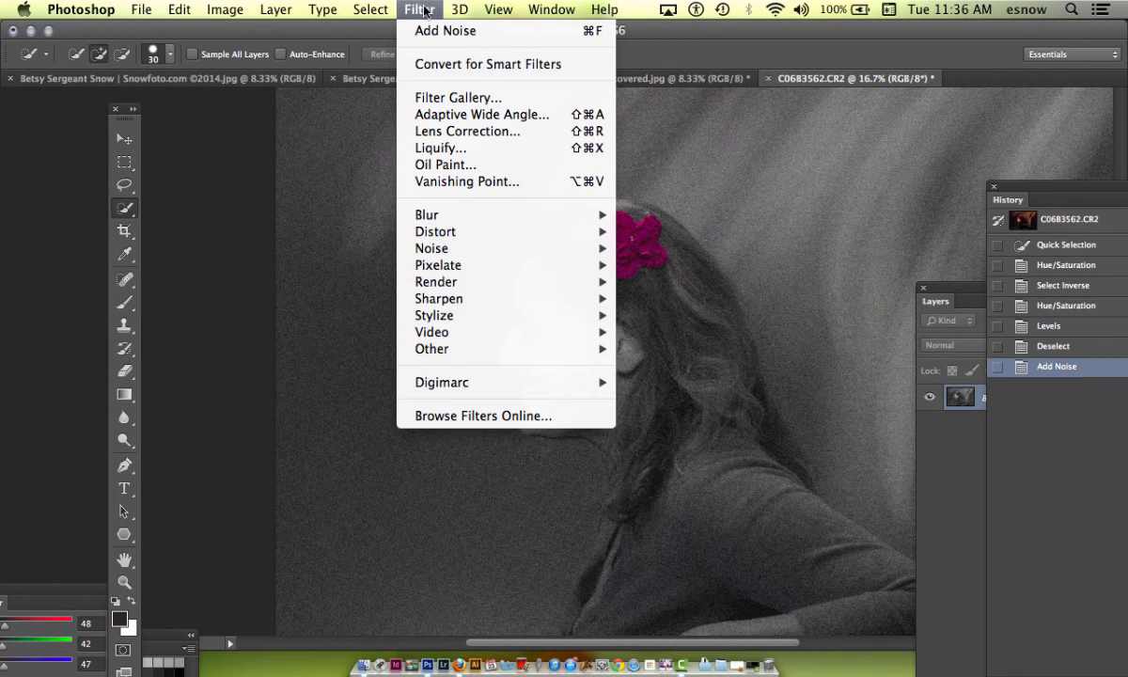